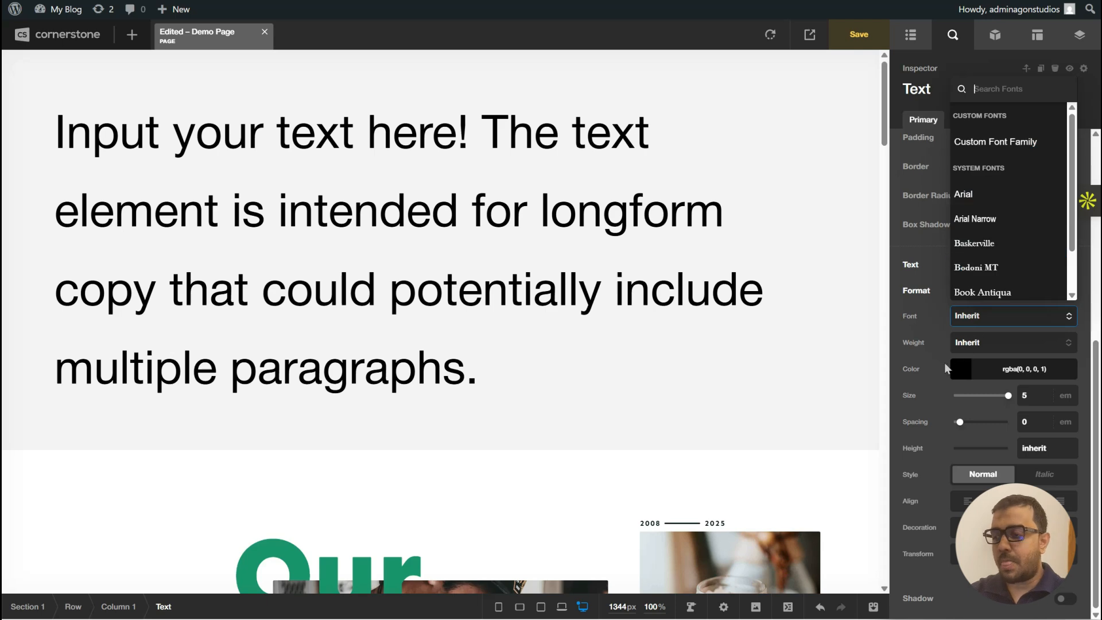
- Add a new color to the site's global color palette
left_click(942, 362)
left_click(994, 276)
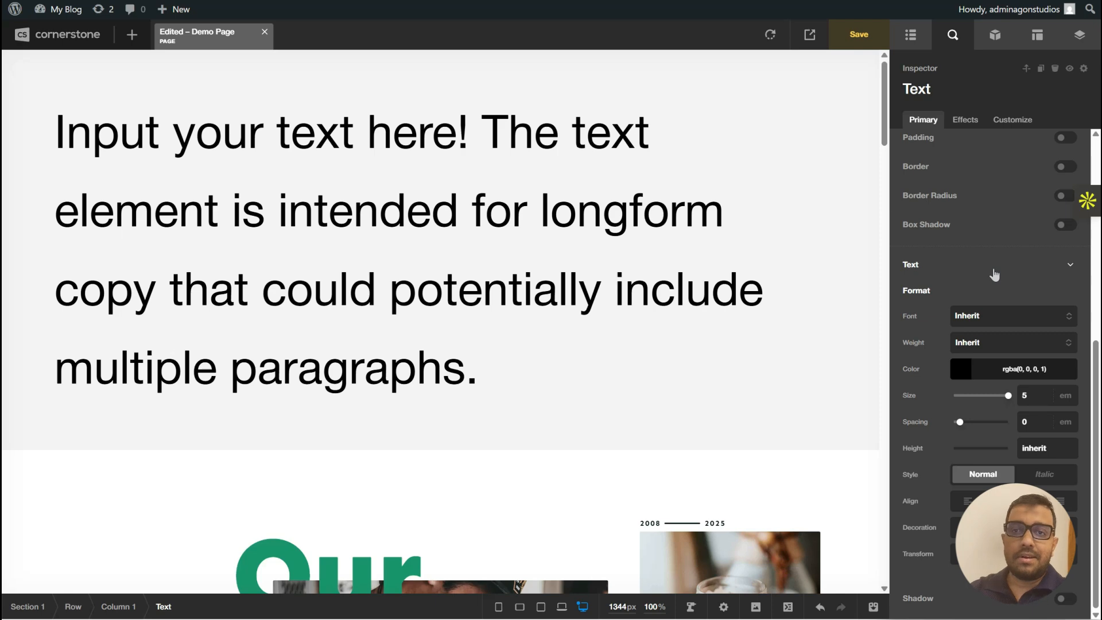
left_click(1080, 34)
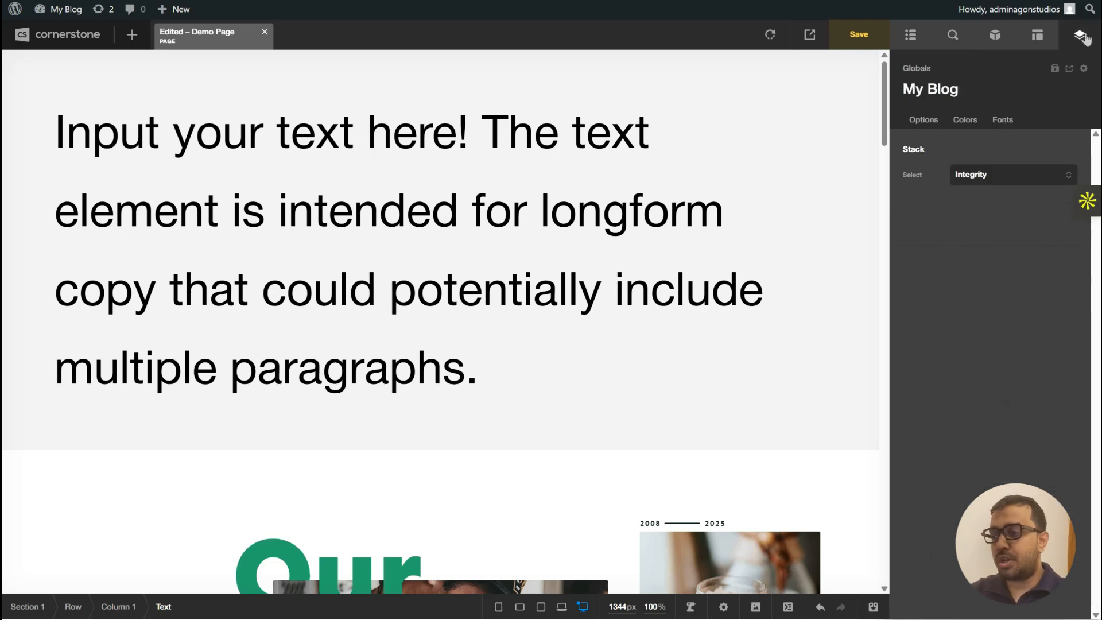
left_click(961, 122)
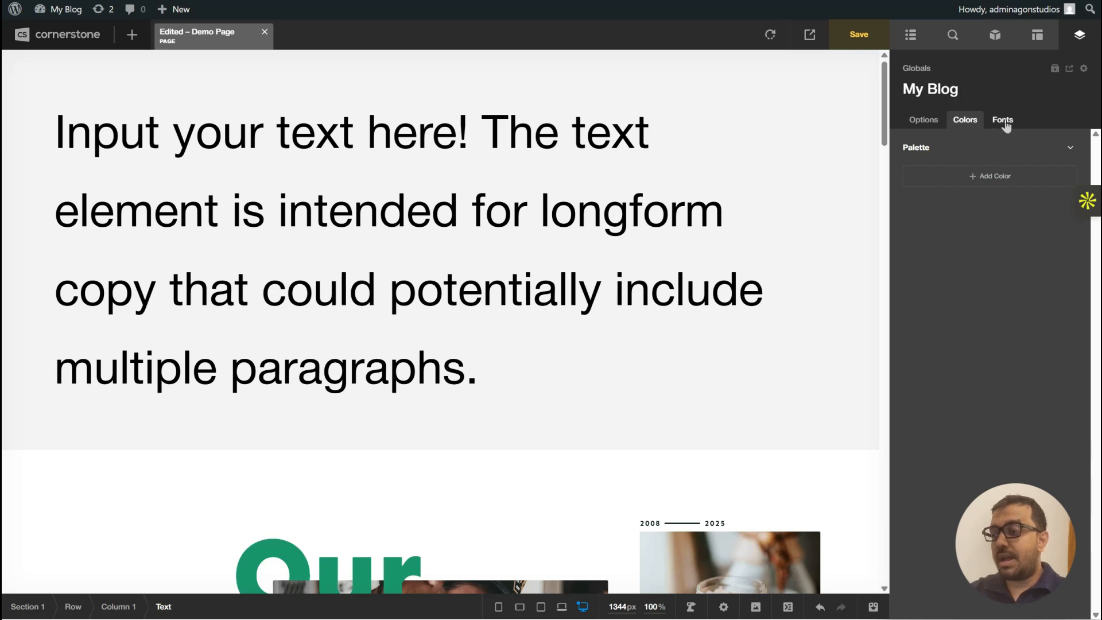
left_click(1004, 123)
left_click(970, 122)
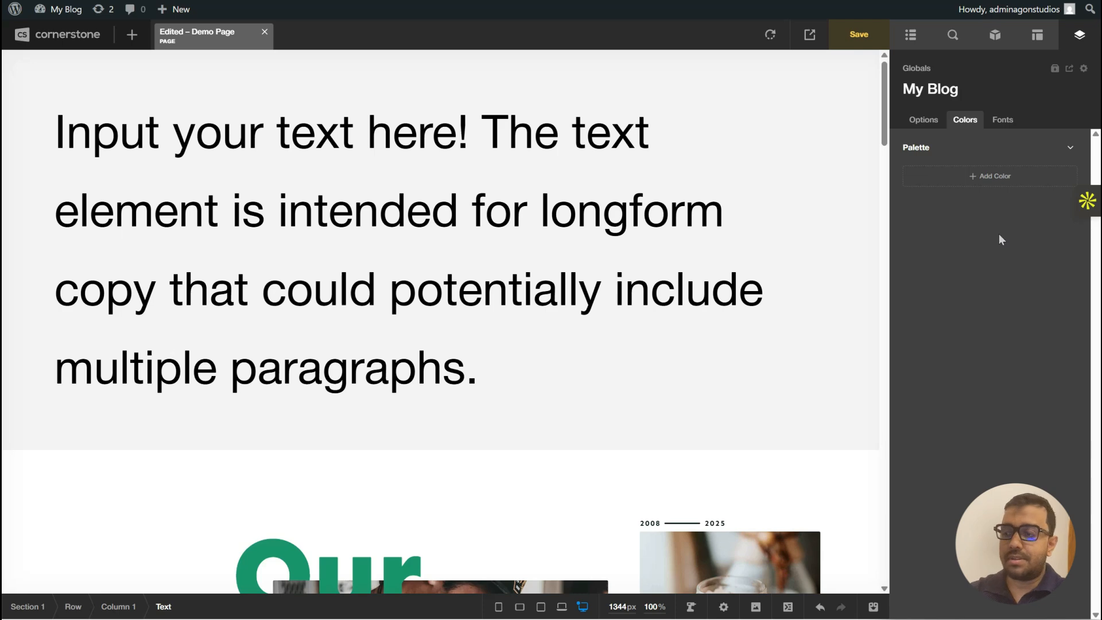
left_click(990, 190)
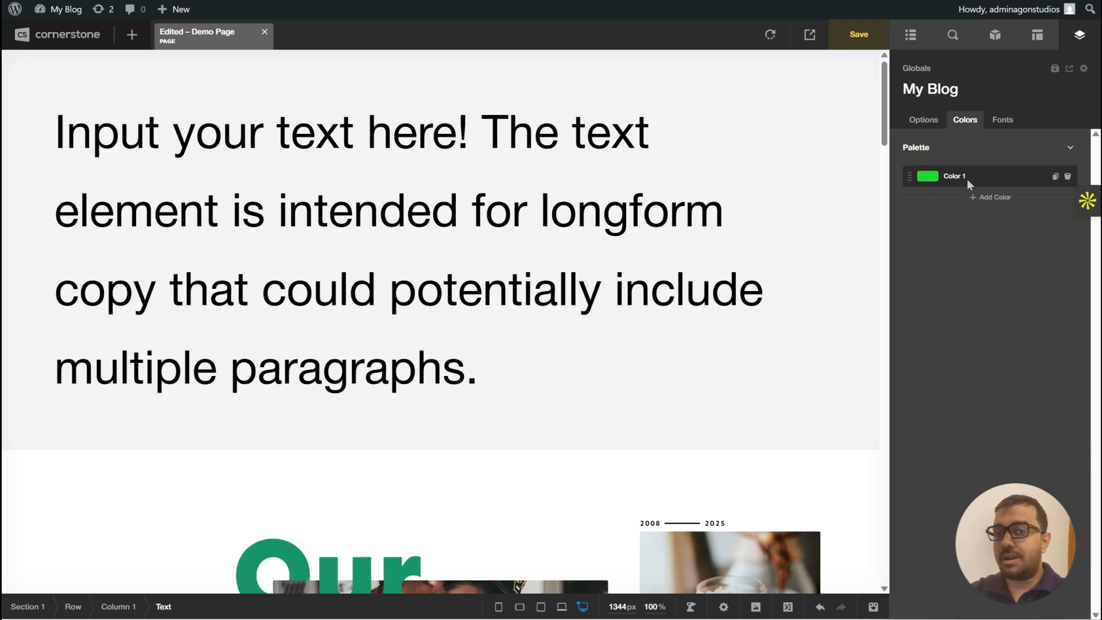
- Duplicate the green palette color three times and delete the first three entries, keeping a single one
left_click(1056, 177)
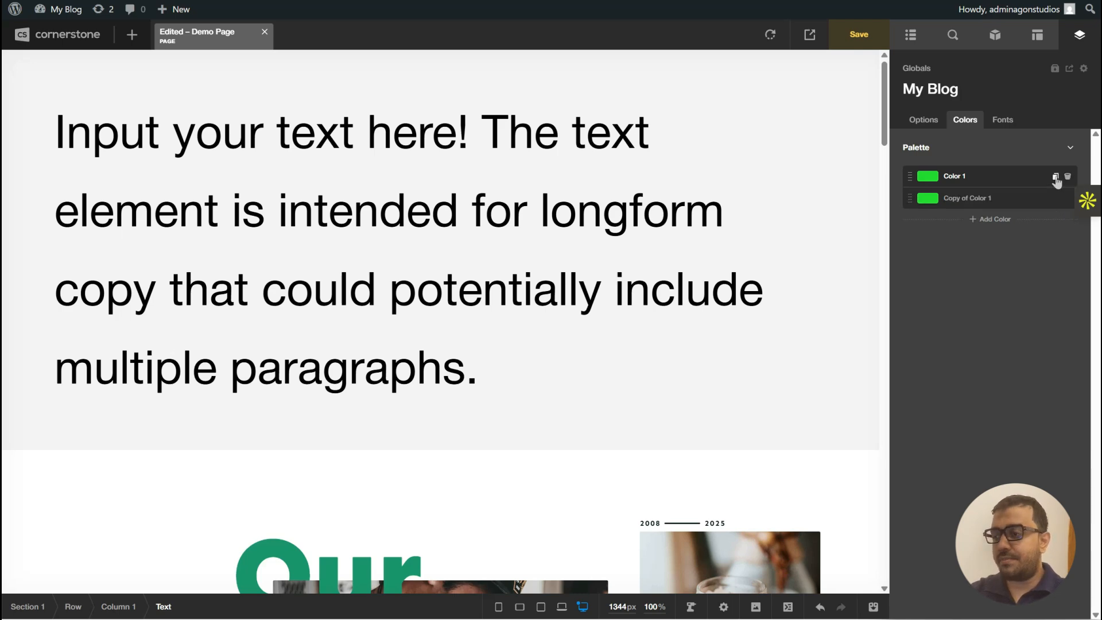
left_click(1056, 178)
left_click(1056, 178)
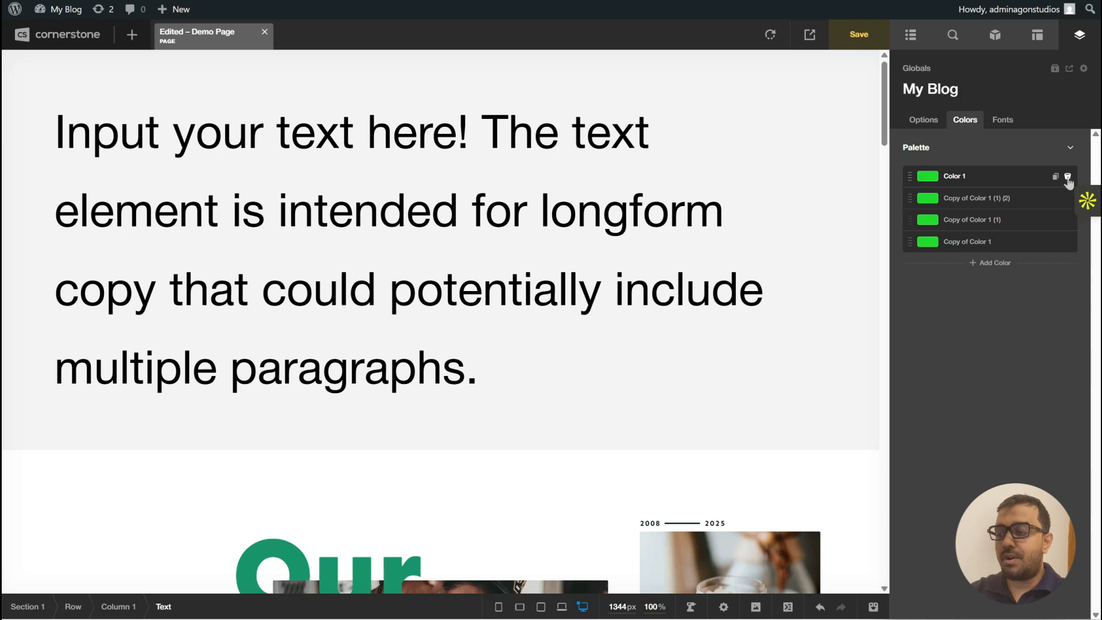
left_click(1068, 178)
left_click(1068, 177)
left_click(1068, 177)
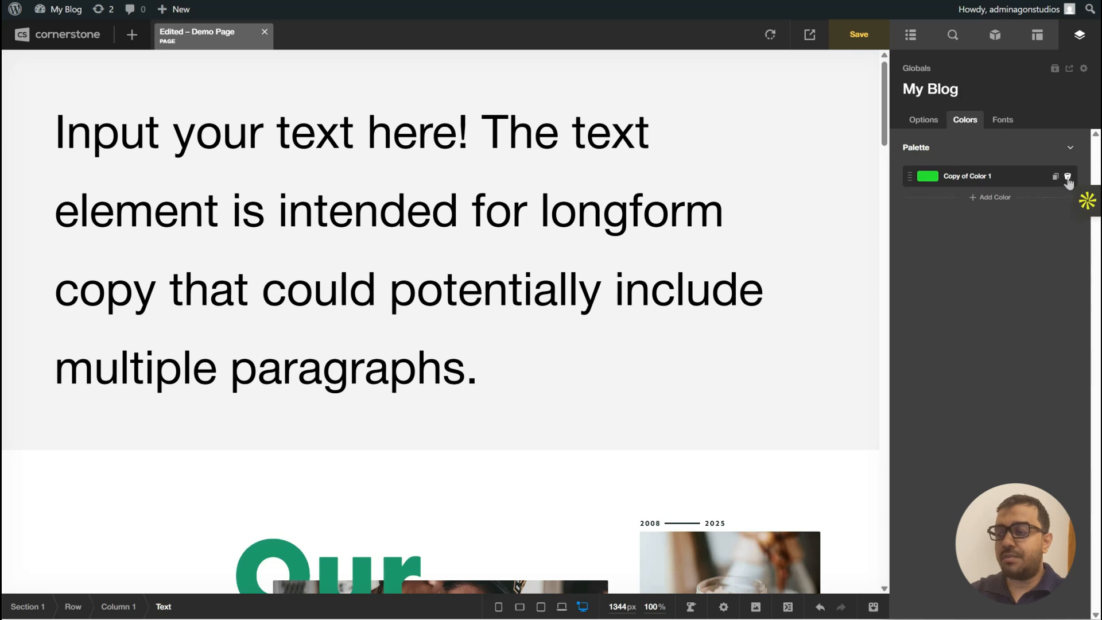
- Rename the remaining palette color as "Brand Color"
left_click(994, 180)
left_click(1010, 177)
left_click(1011, 177)
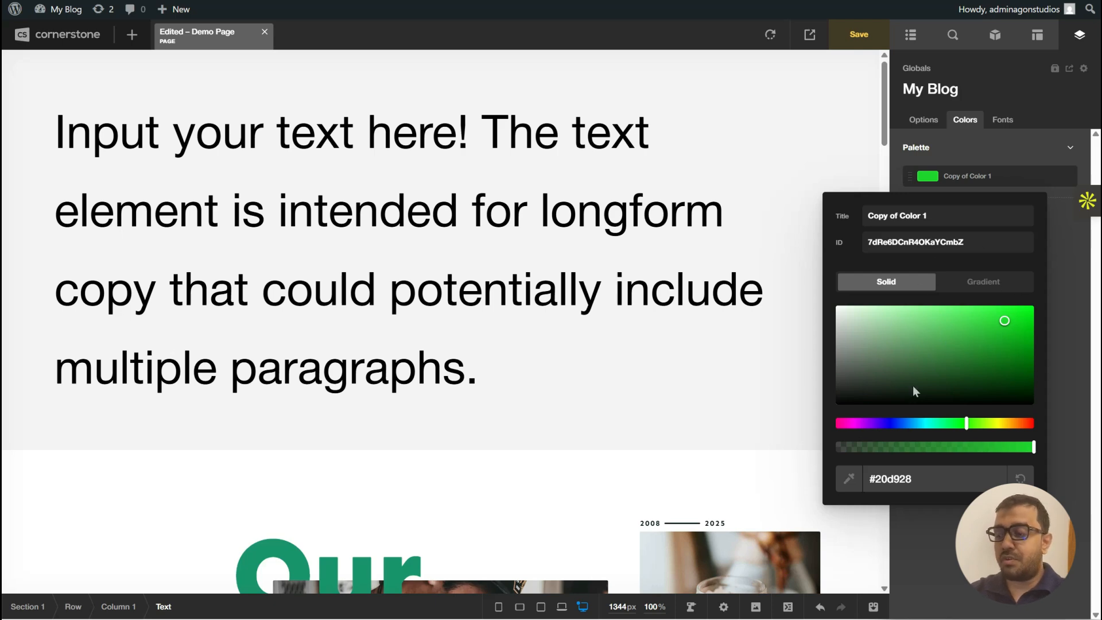
left_click(936, 216)
left_click(849, 217)
triple_click(907, 216)
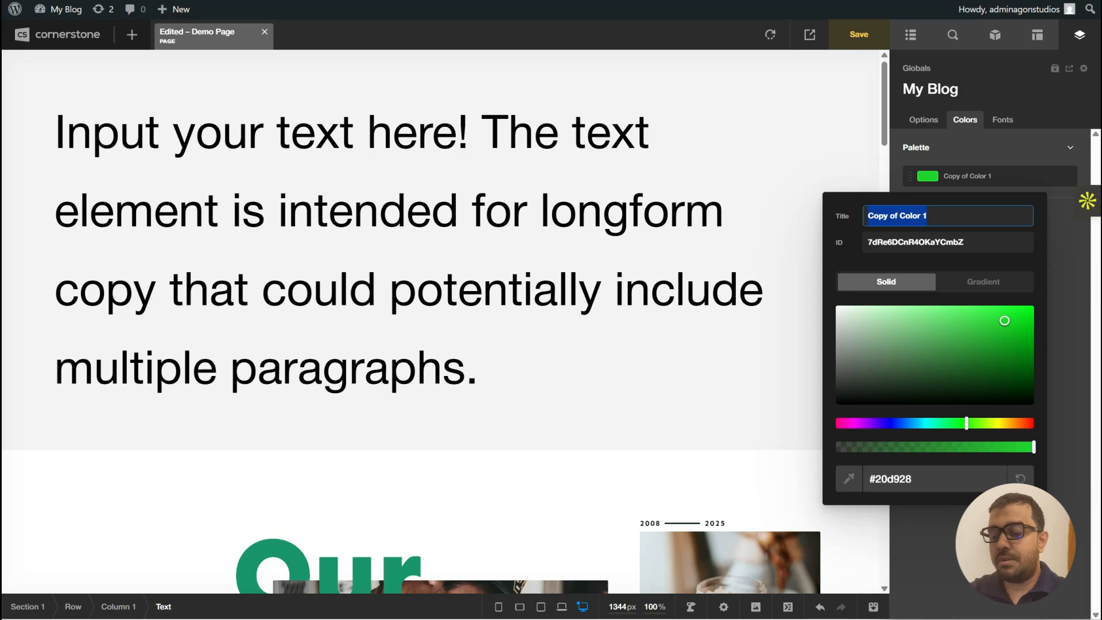
type("Brand Color")
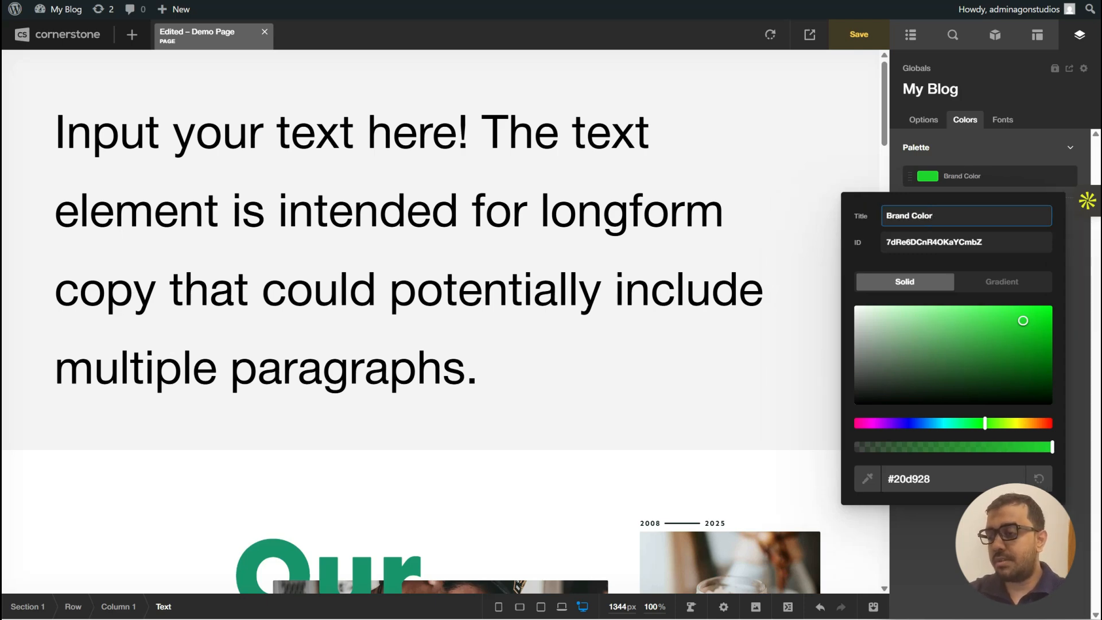
left_click(859, 255)
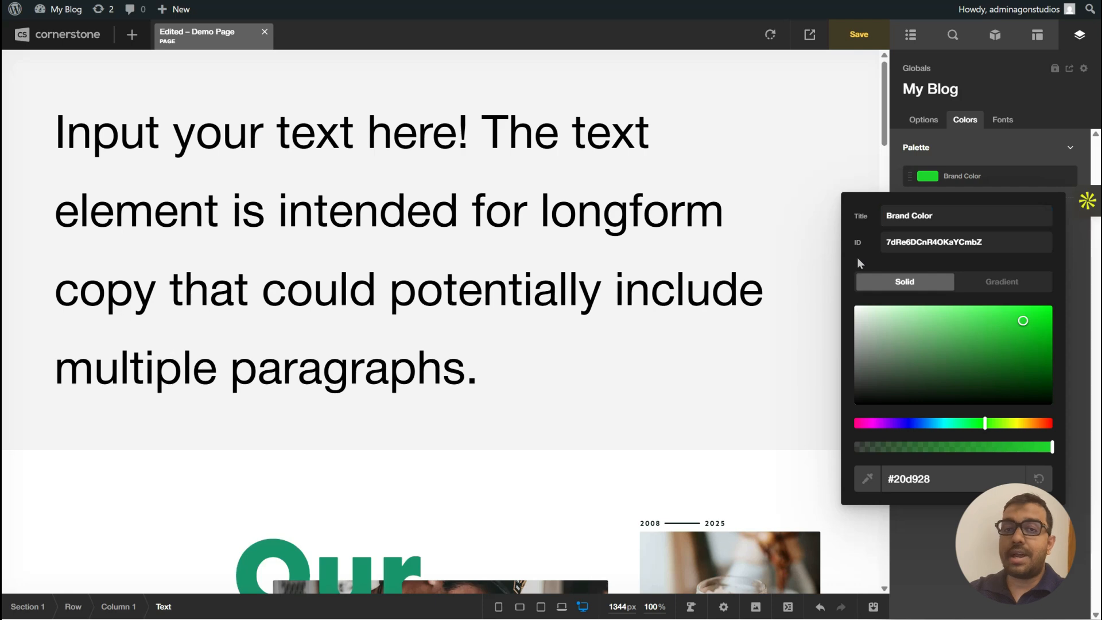
left_click(994, 242)
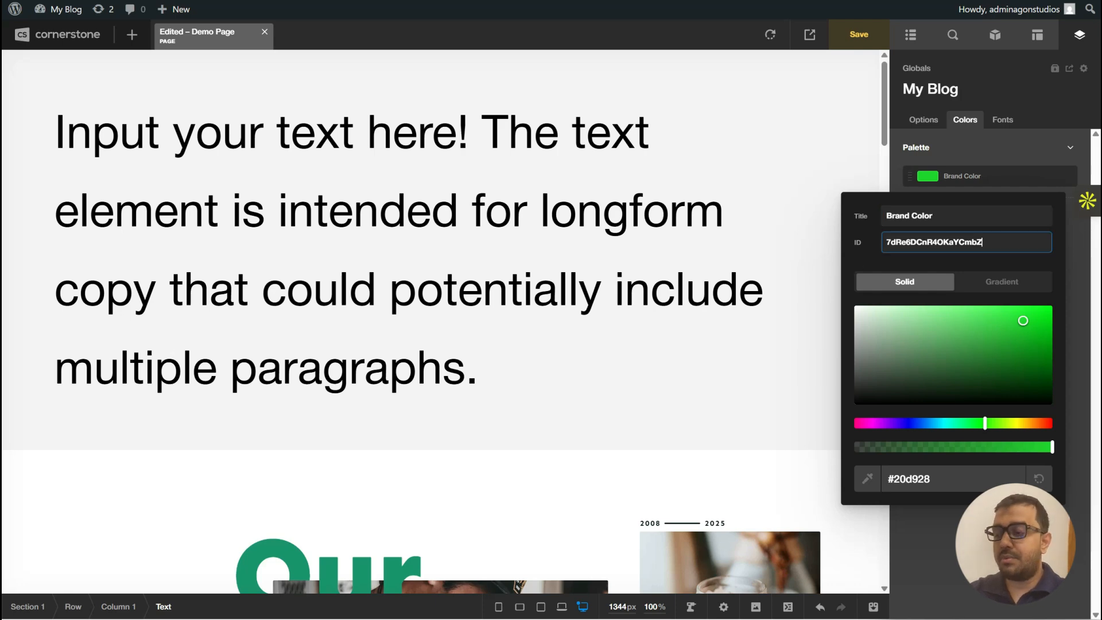
left_click(848, 257)
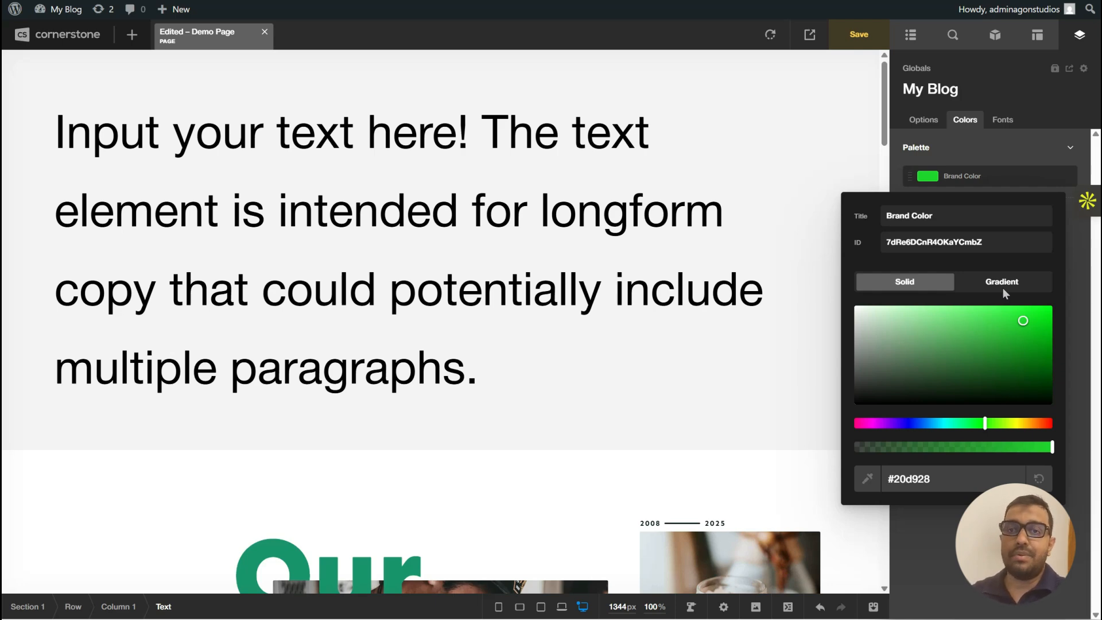
- Adjust Brand Color's shade, hue and opacity to a slightly transparent golden yellow
left_click(949, 337)
mouse_move(942, 343)
left_mouse_down()
mouse_move(907, 348)
mouse_move(958, 369)
mouse_move(905, 329)
mouse_move(901, 348)
mouse_move(947, 362)
mouse_move(1024, 320)
mouse_move(911, 401)
left_mouse_up()
left_click(1039, 321)
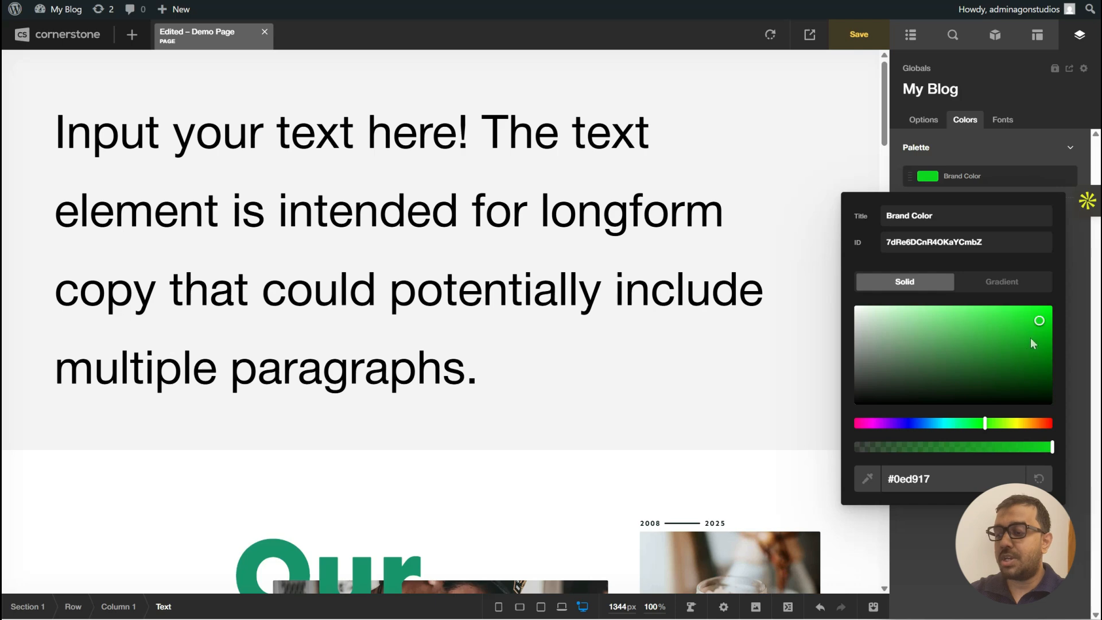
left_click_drag(974, 428, 849, 453)
left_click_drag(946, 453, 1045, 454)
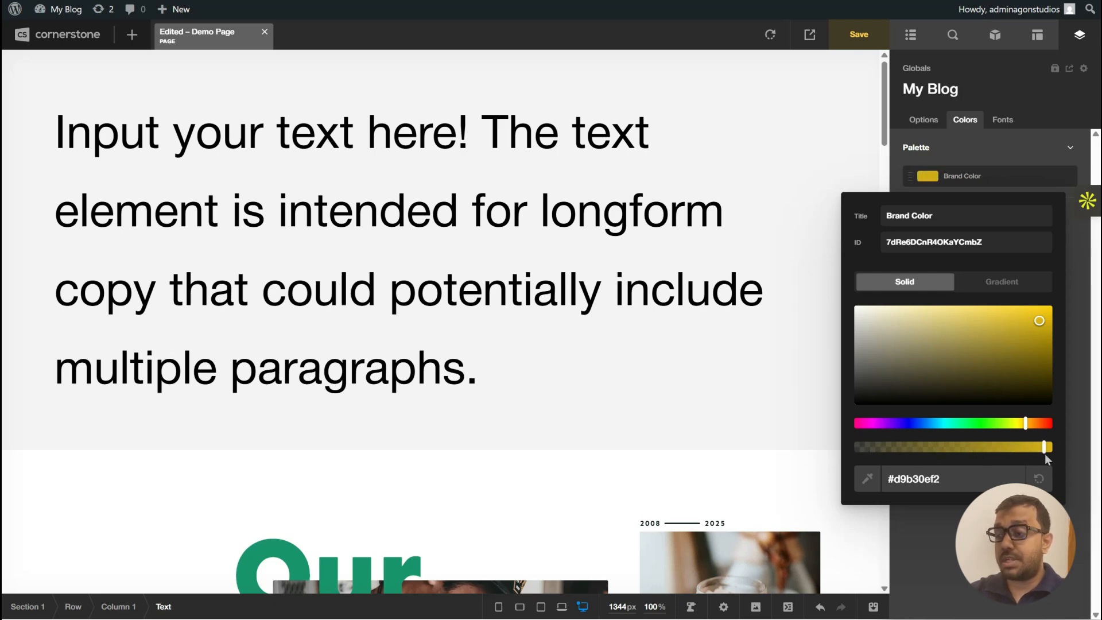
- Sample the green of the "Our" heading on the page with the eyedropper as Brand Color, #1a946b
left_click(869, 481)
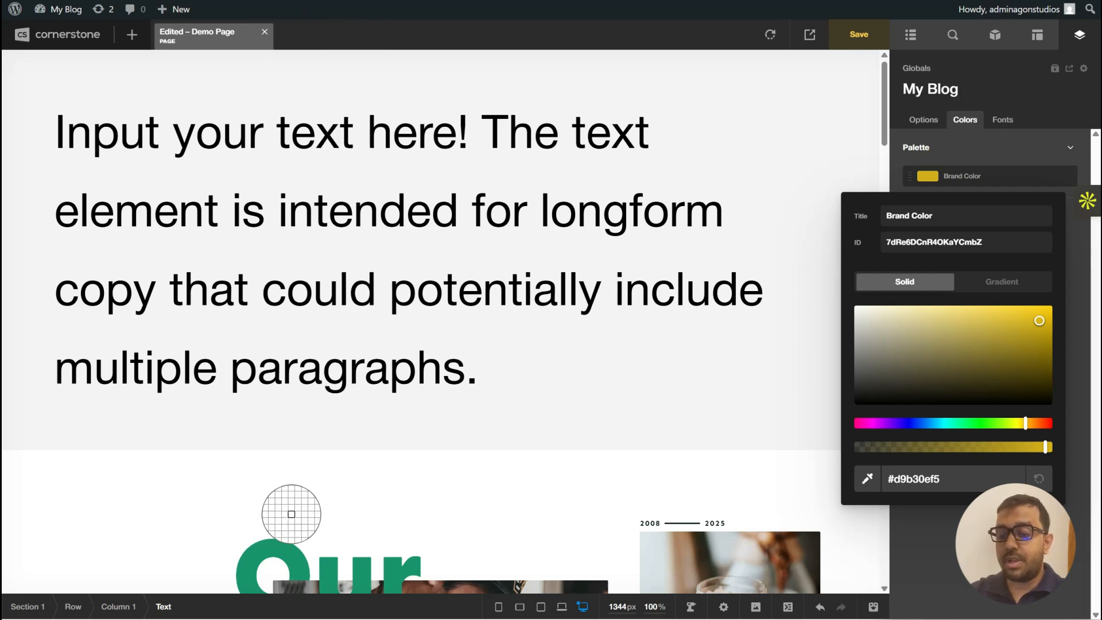
left_click(286, 556)
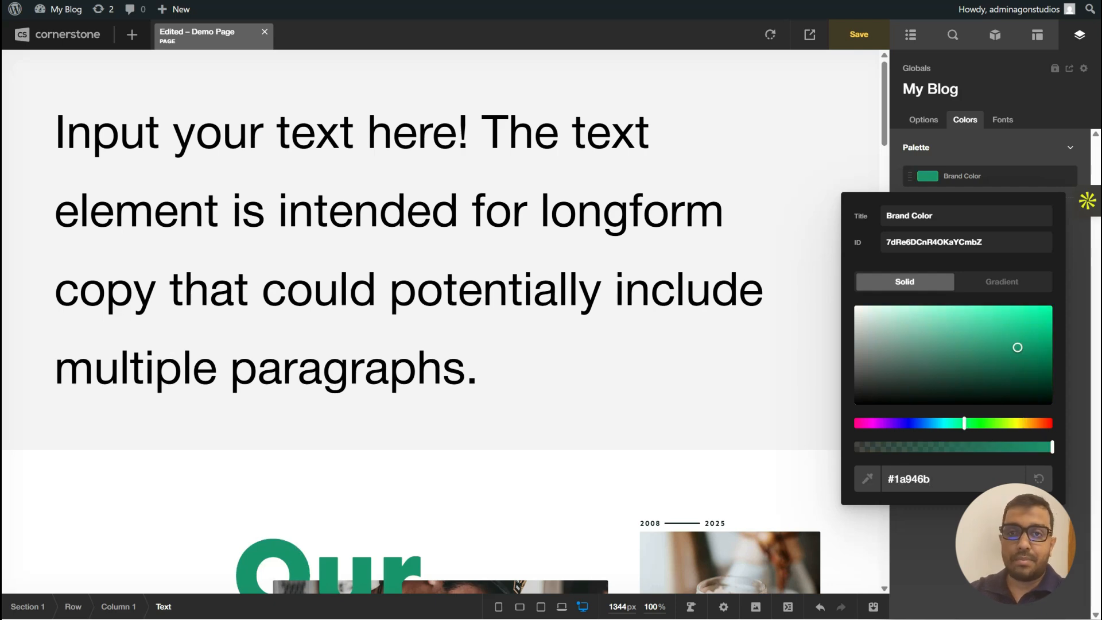
key("ctrl+a")
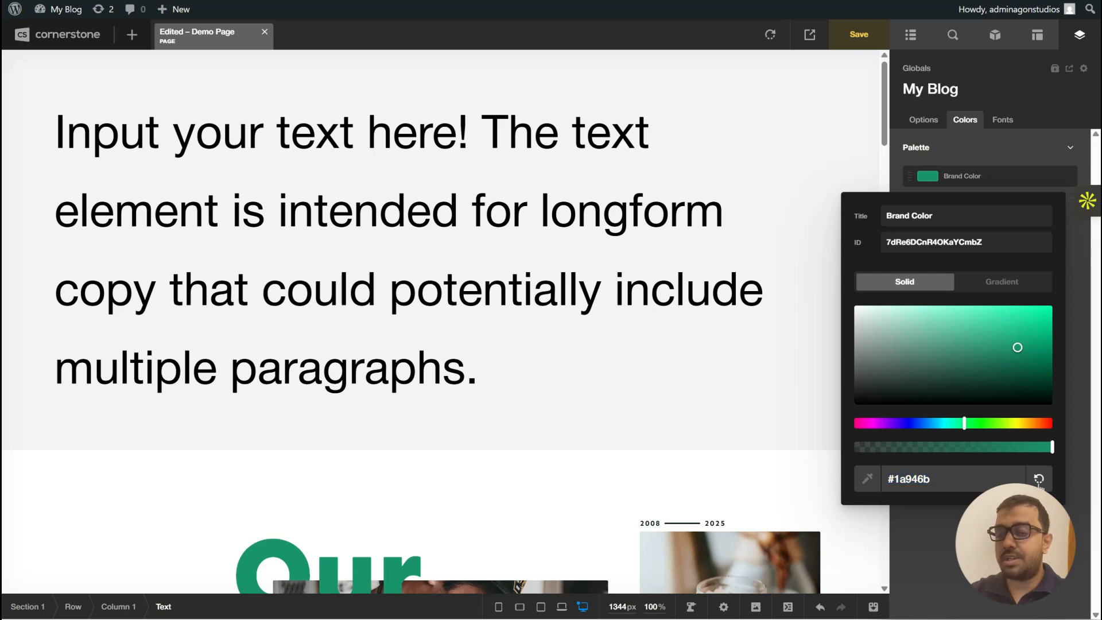
left_click(998, 176)
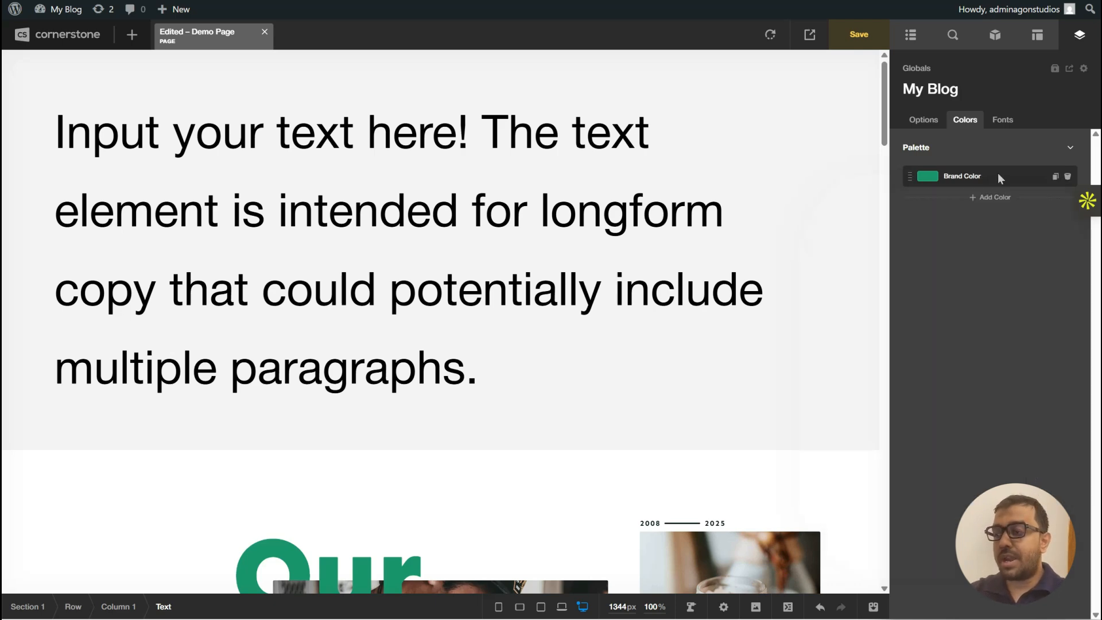
- Duplicate the Brand Color palette entry twice
left_click(1056, 177)
left_click(1055, 177)
- Rename the upper copy as "Brand Color 01" and shift its hue to dark red
left_click(1019, 194)
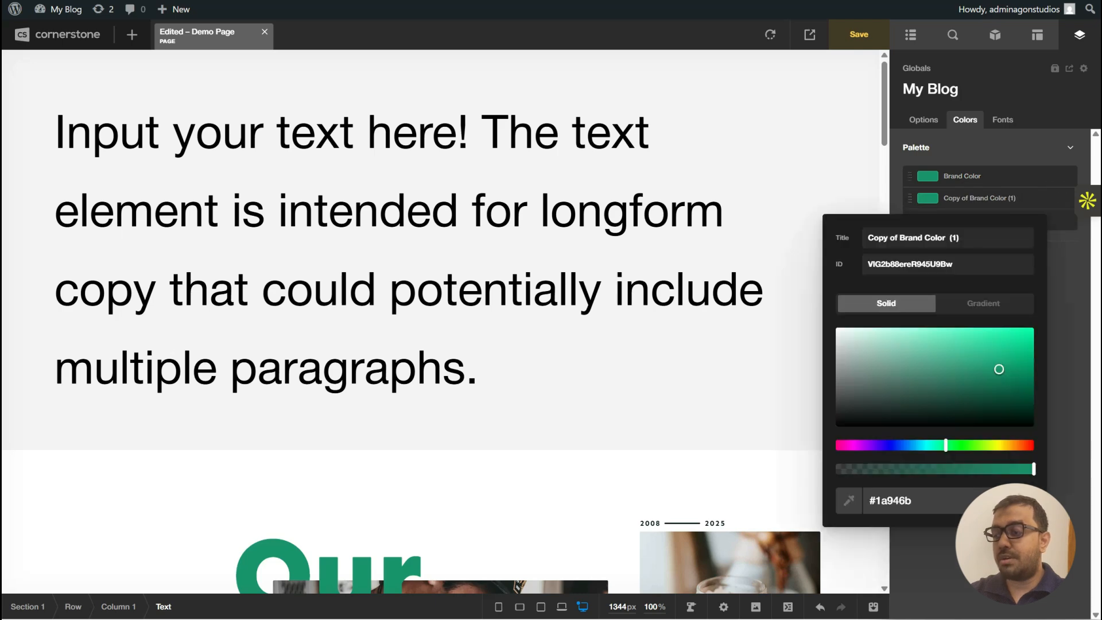
type("BRan")
key("BackSpace")
key("BackSpace")
key("BackSpace")
type("rand C")
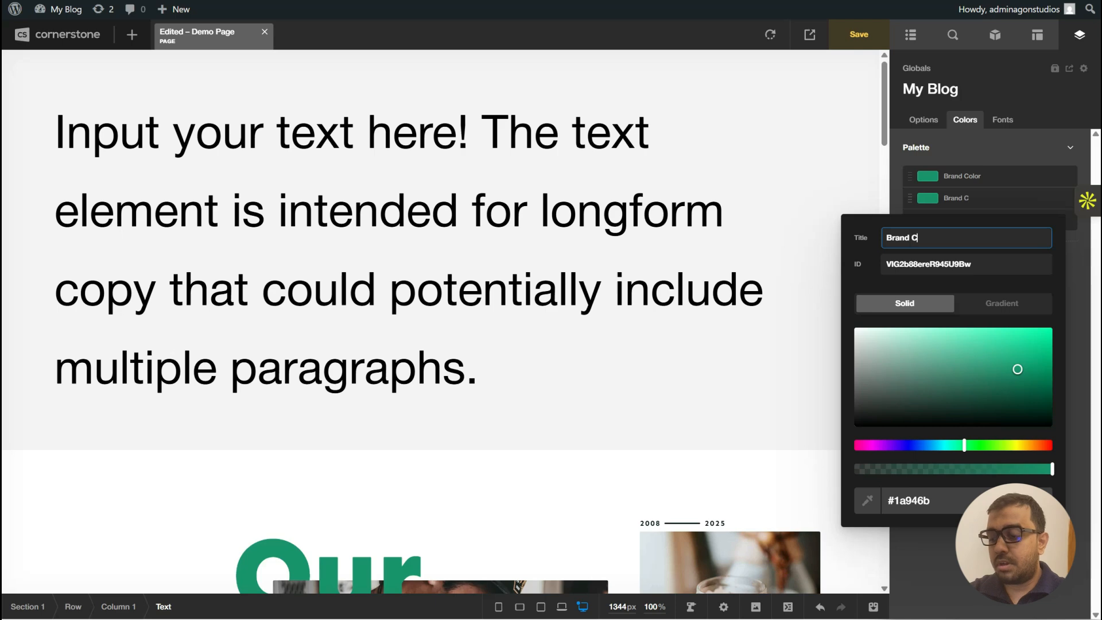
type("olor 01")
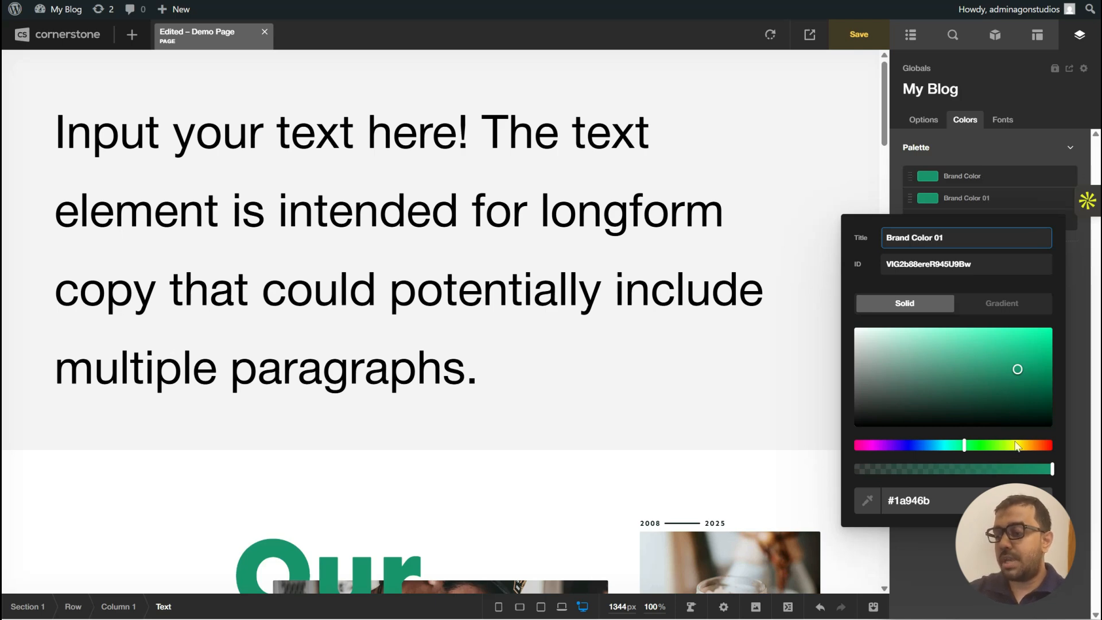
left_click_drag(1041, 447, 1056, 444)
left_click(1059, 146)
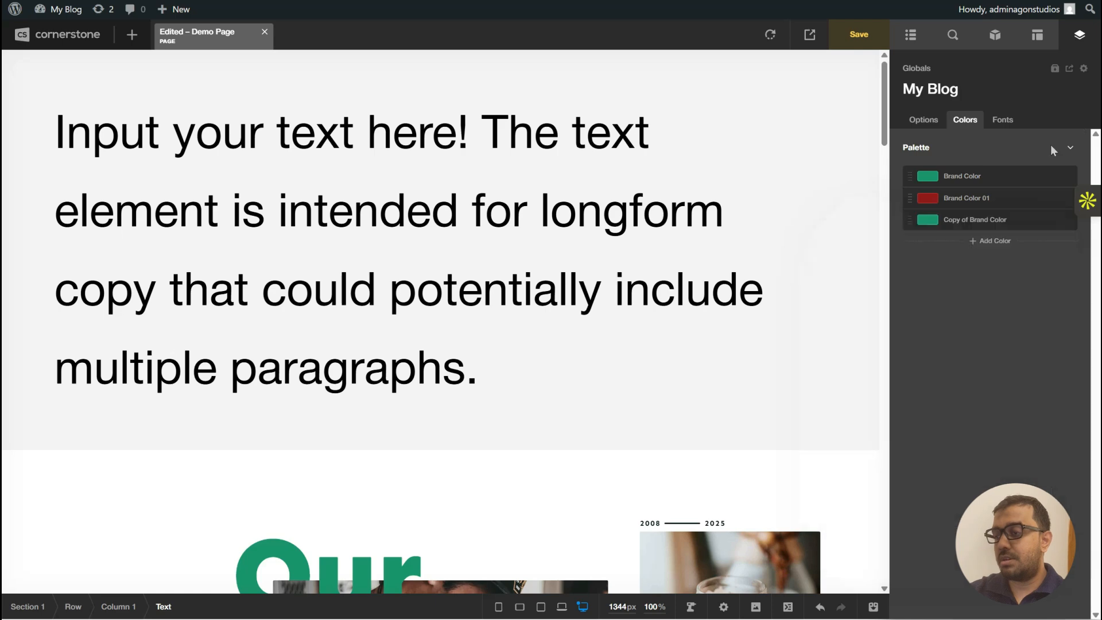
- Rename the other copy of Brand Color as "Brand Color )3"
left_click(992, 222)
triple_click(908, 259)
type("Brand COlor")
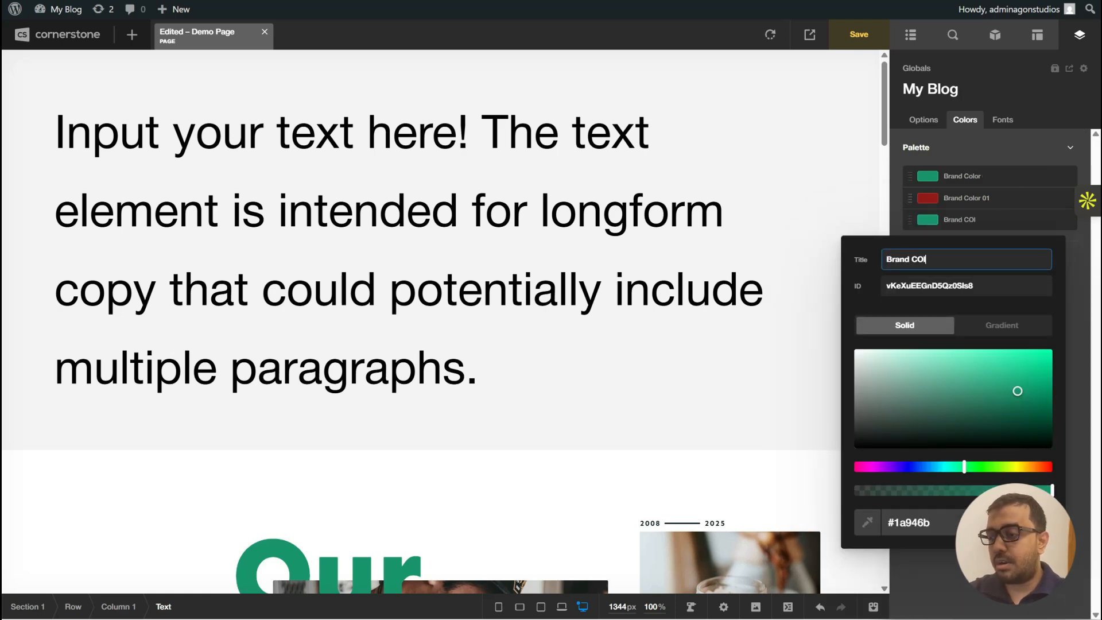
key("BackSpace")
key("BackSpace")
key("BackSpace")
key("BackSpace")
type("o")
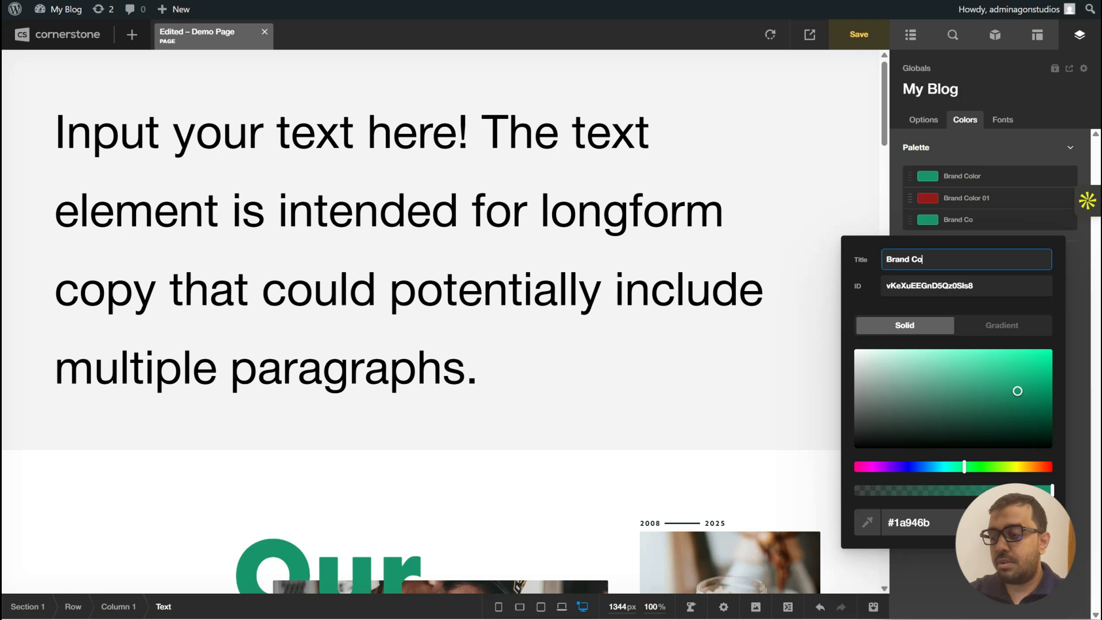
type("lor )3")
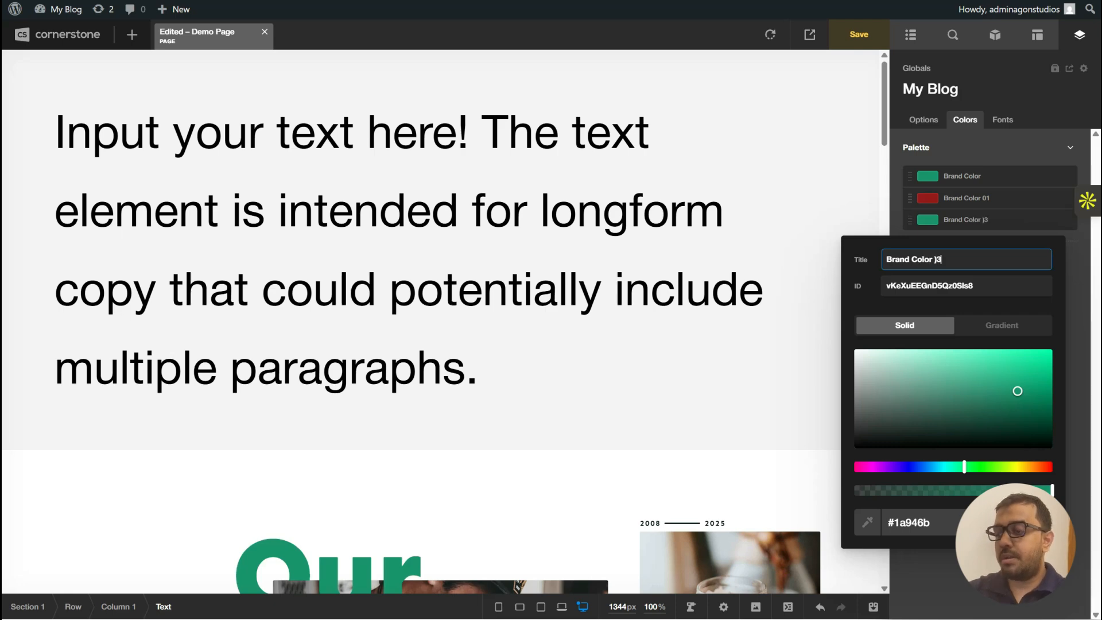
- Change Brand Color )3 to a bright, saturated blue and save the changes
left_click(910, 468)
left_click_drag(915, 467, 929, 468)
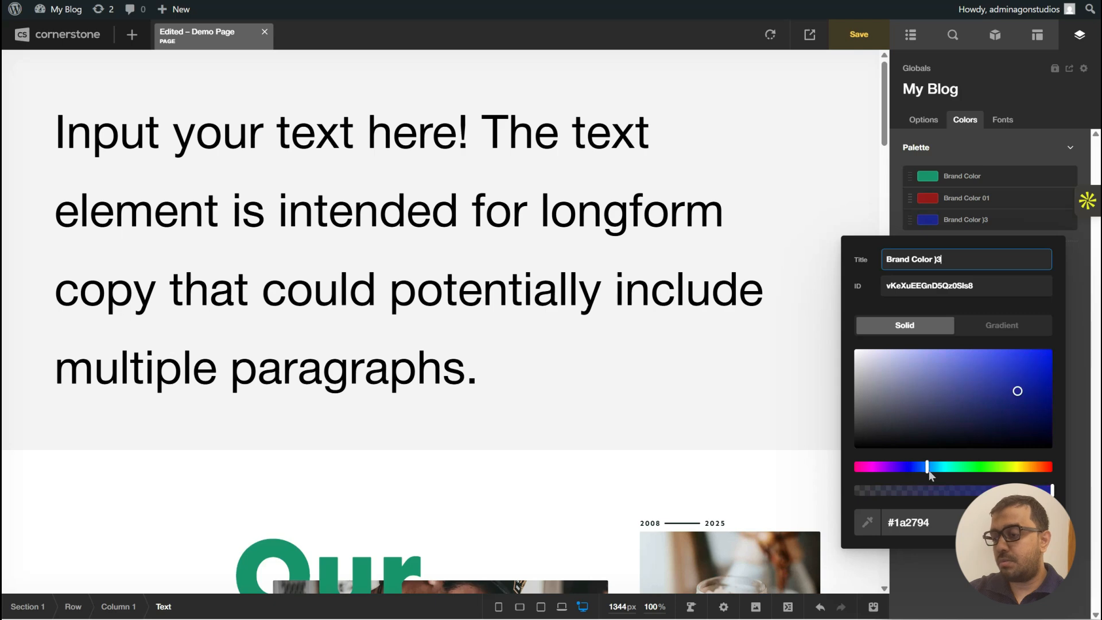
left_click(1052, 352)
left_click(1088, 110)
left_click(855, 35)
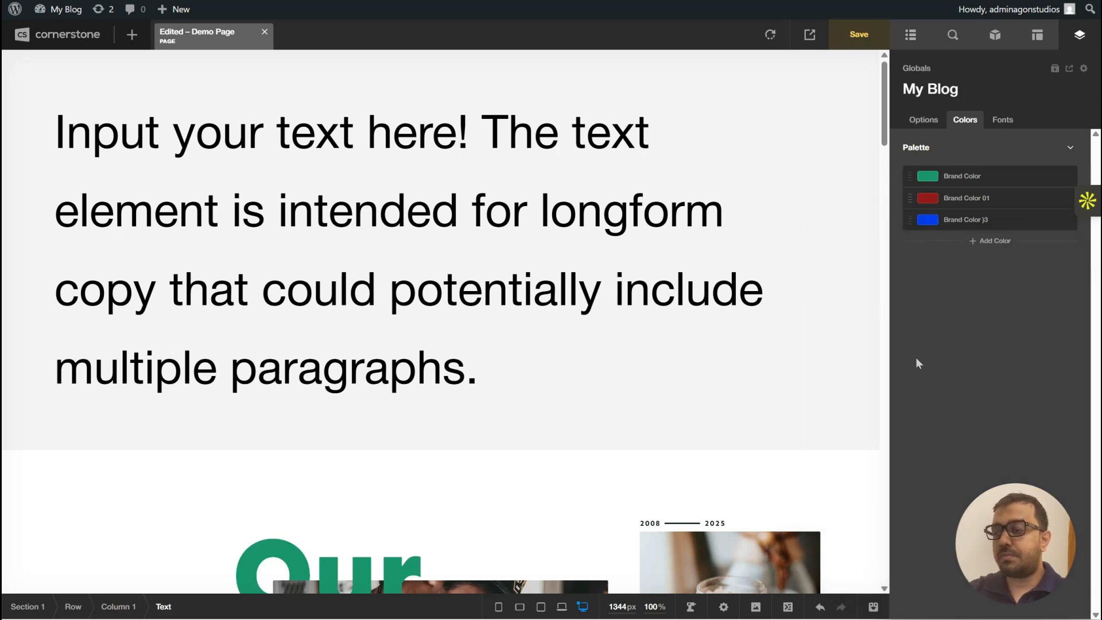
- Try Brand Color 01 and Brand Color )3 on the page's large text element, and set its color to Brand Color
left_click(539, 270)
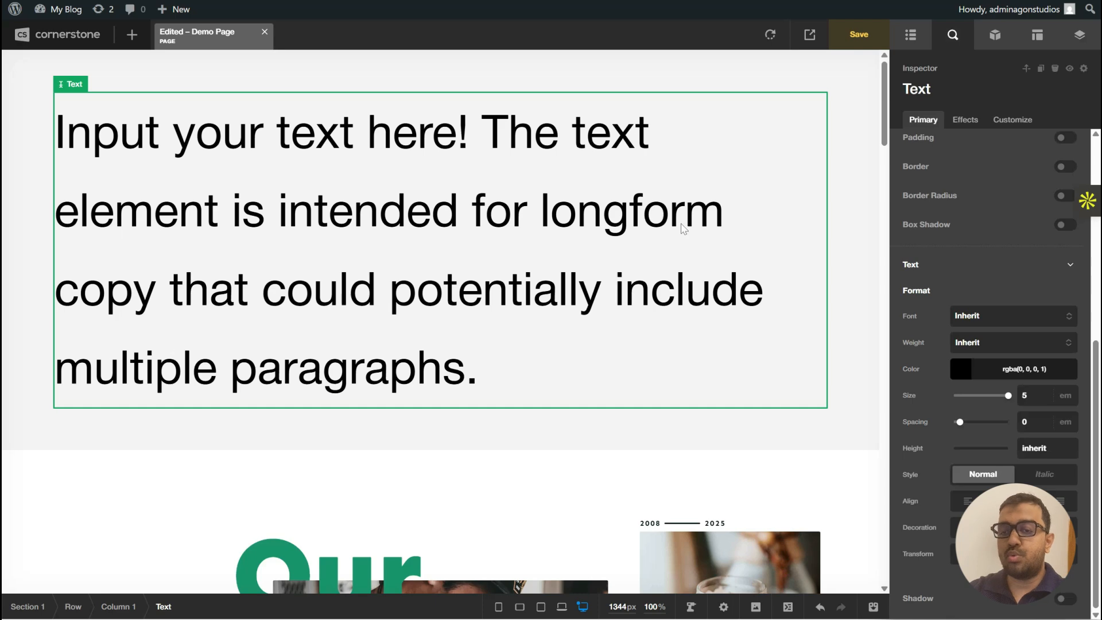
left_click(1000, 375)
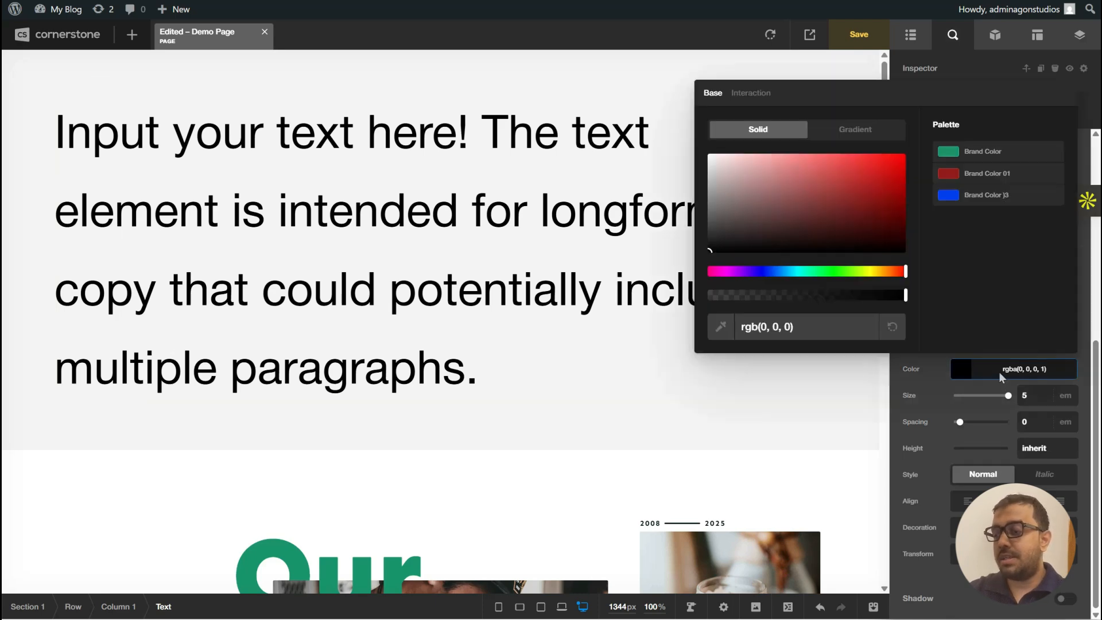
left_click(980, 177)
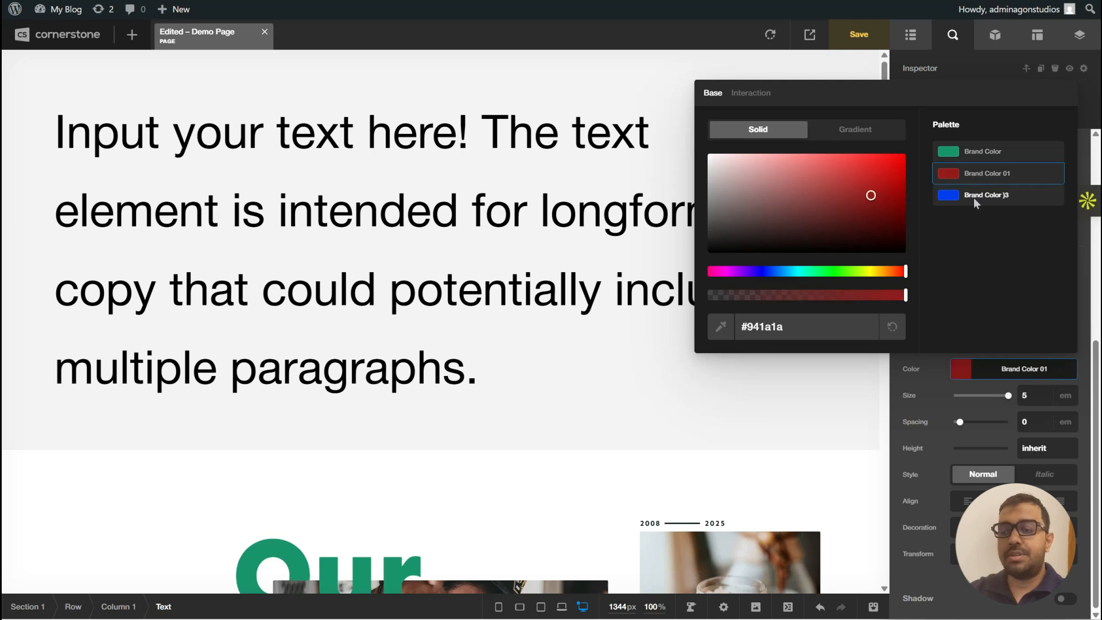
left_click(974, 196)
left_click(979, 153)
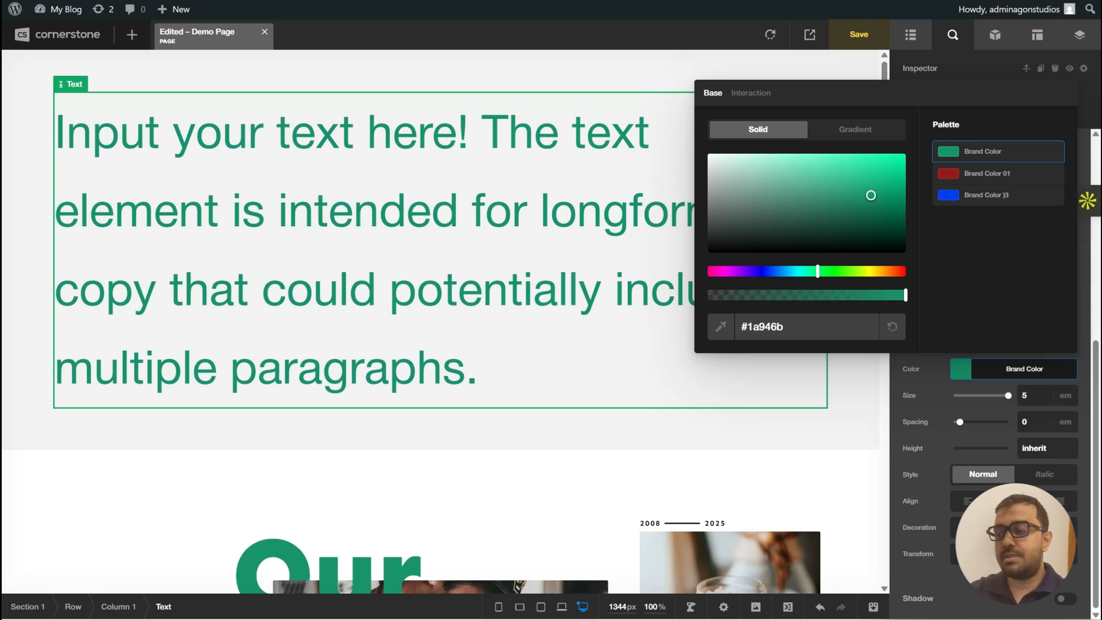
left_click(1010, 370)
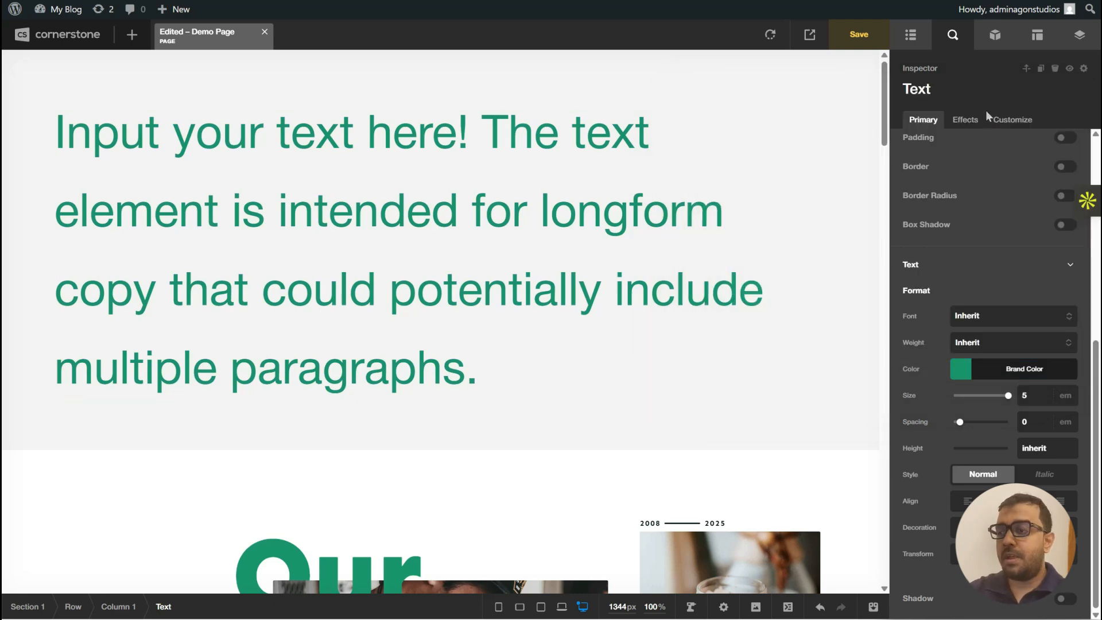
- Change the global Brand Color to the dark green #1f673a after trying bright yellow and bright green shades
left_click(1080, 35)
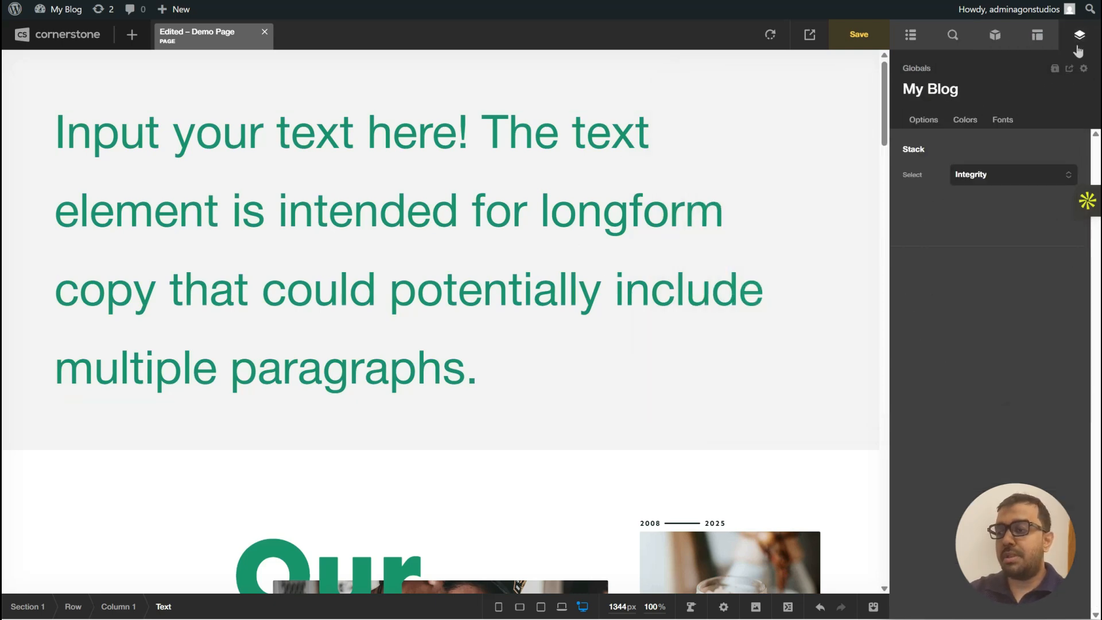
left_click(972, 120)
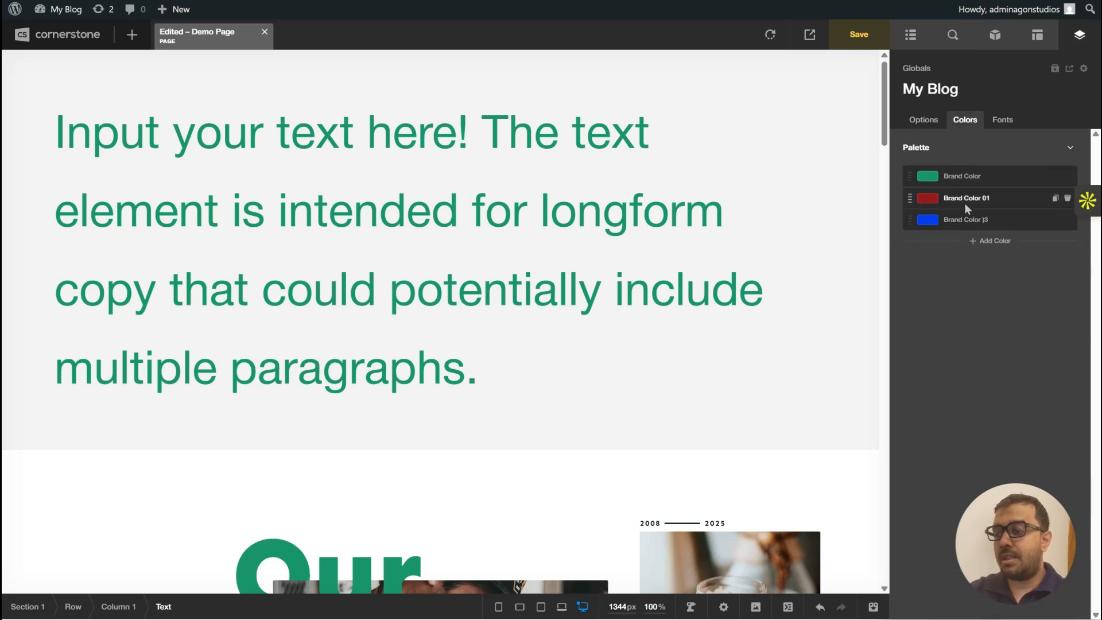
left_click(975, 178)
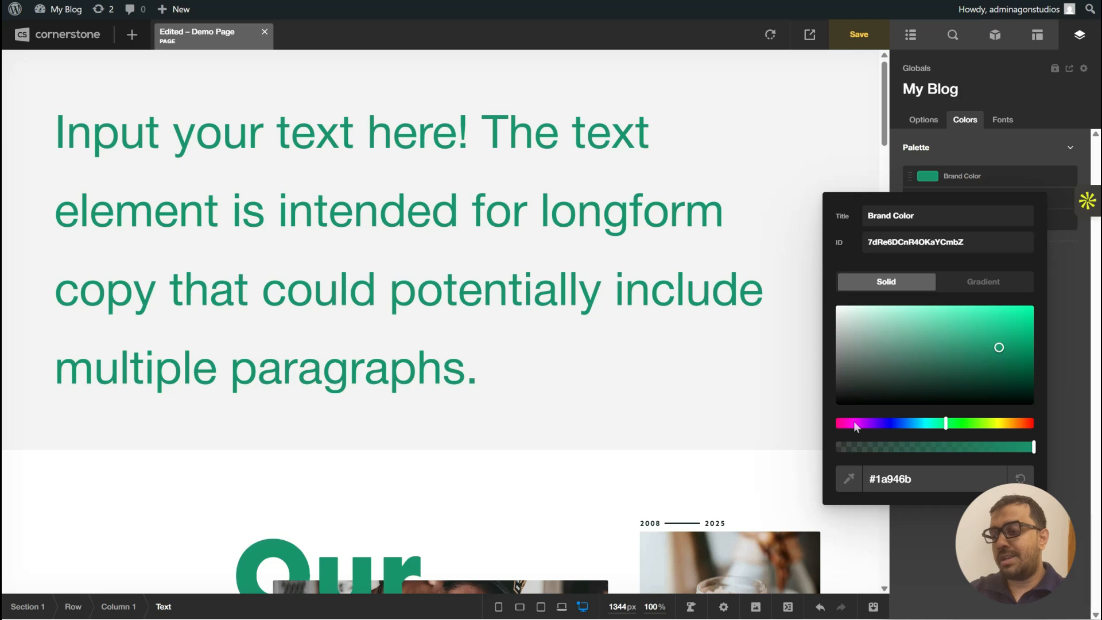
left_click(999, 428)
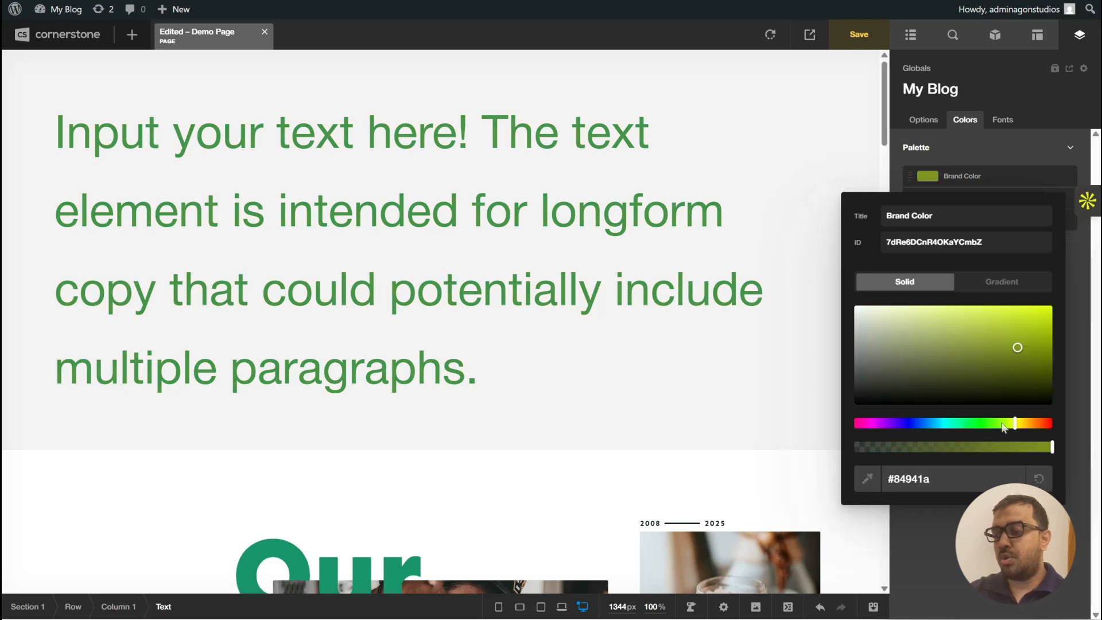
left_click_drag(1033, 334, 1051, 310)
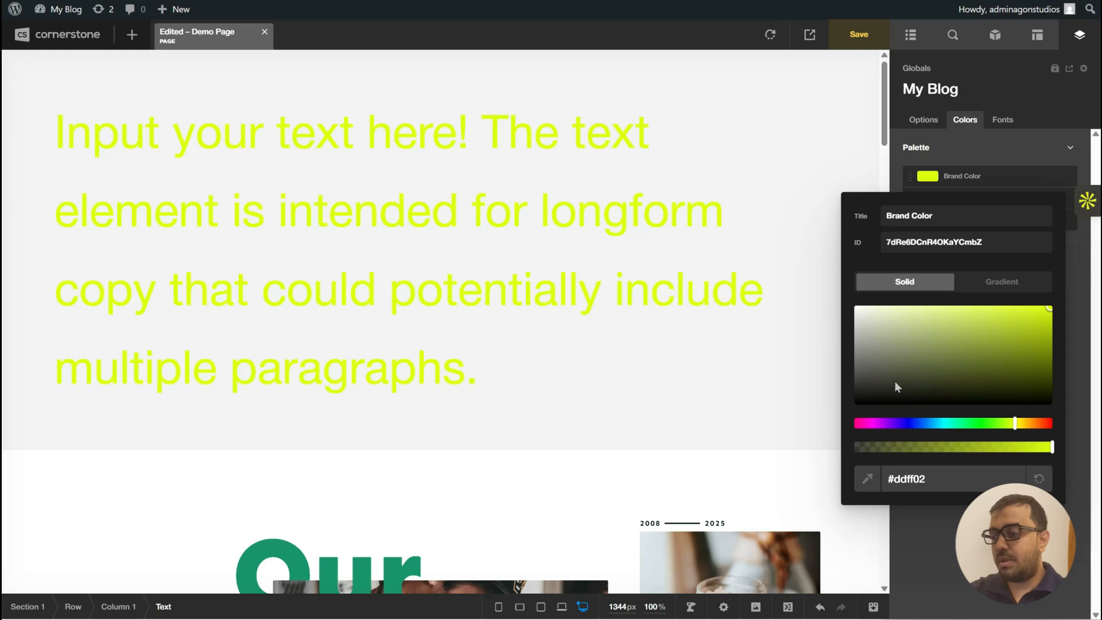
left_click_drag(985, 425, 975, 425)
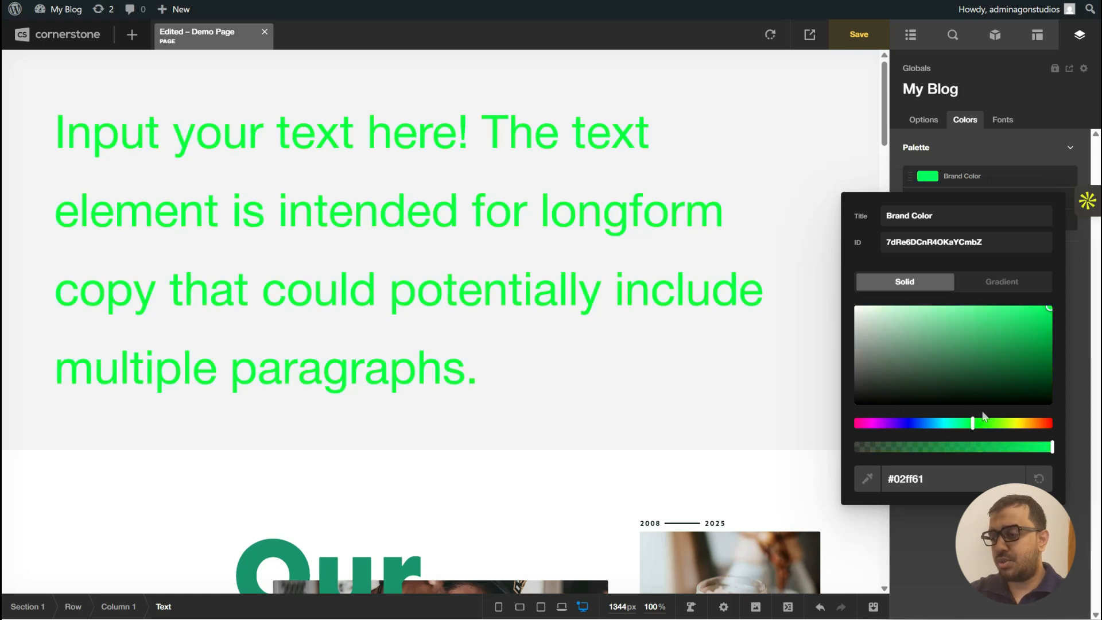
left_click(1001, 363)
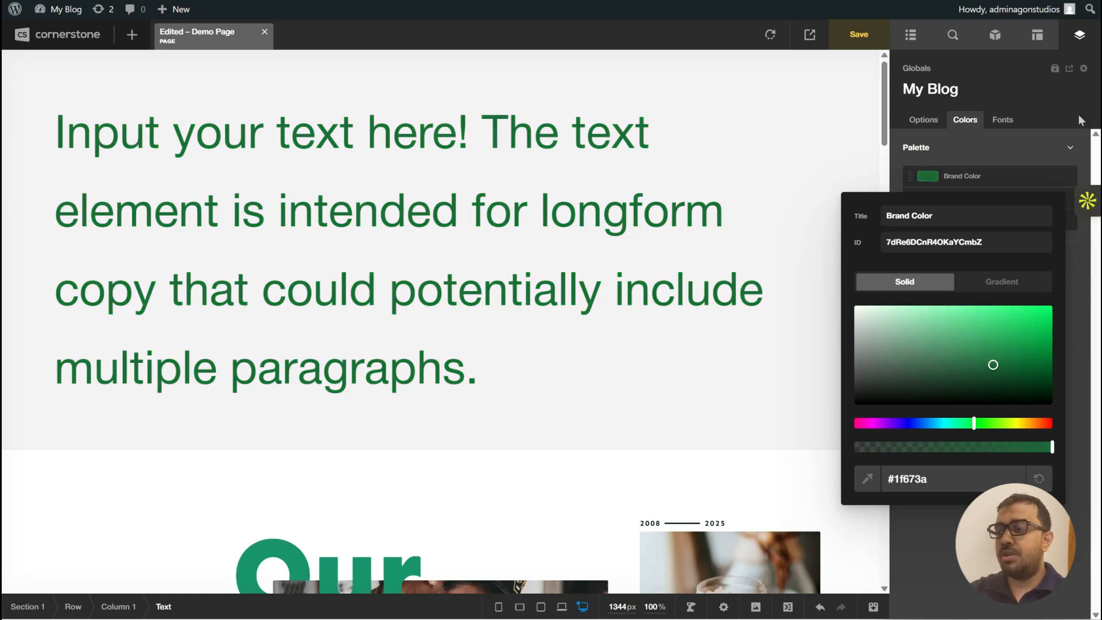
left_click(1081, 121)
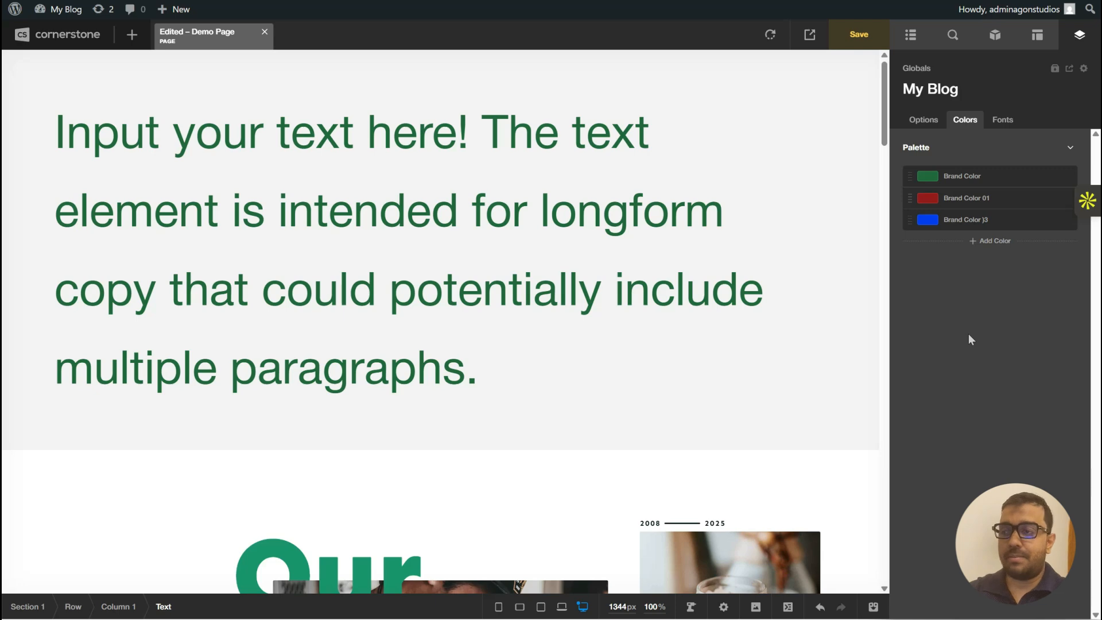
- Add a new font to the global font palette and open its settings
left_click(1013, 128)
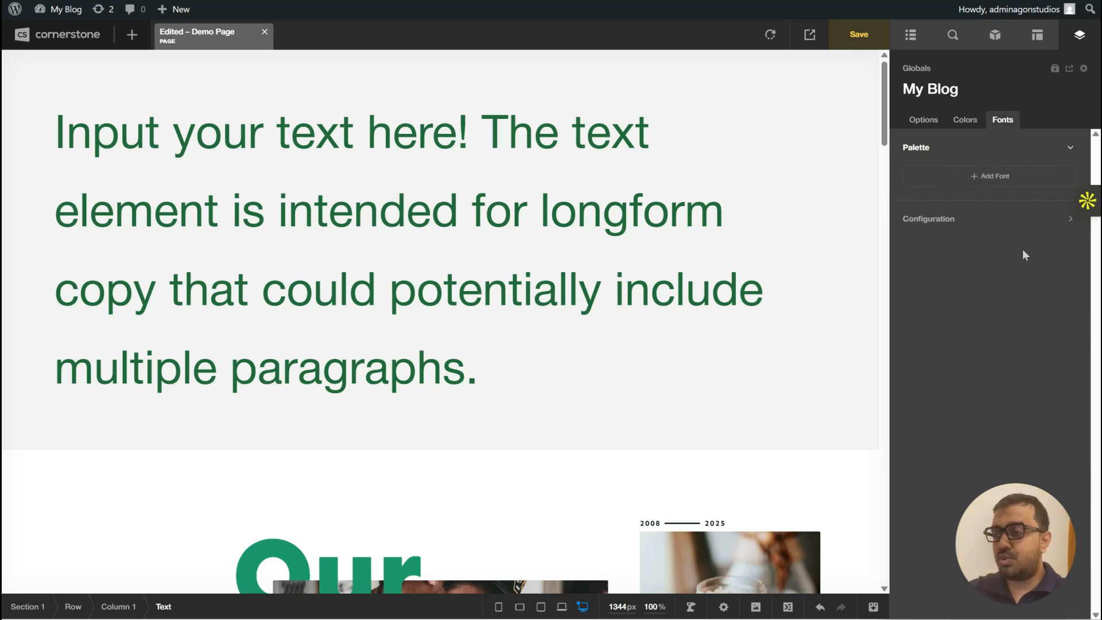
left_click(1008, 174)
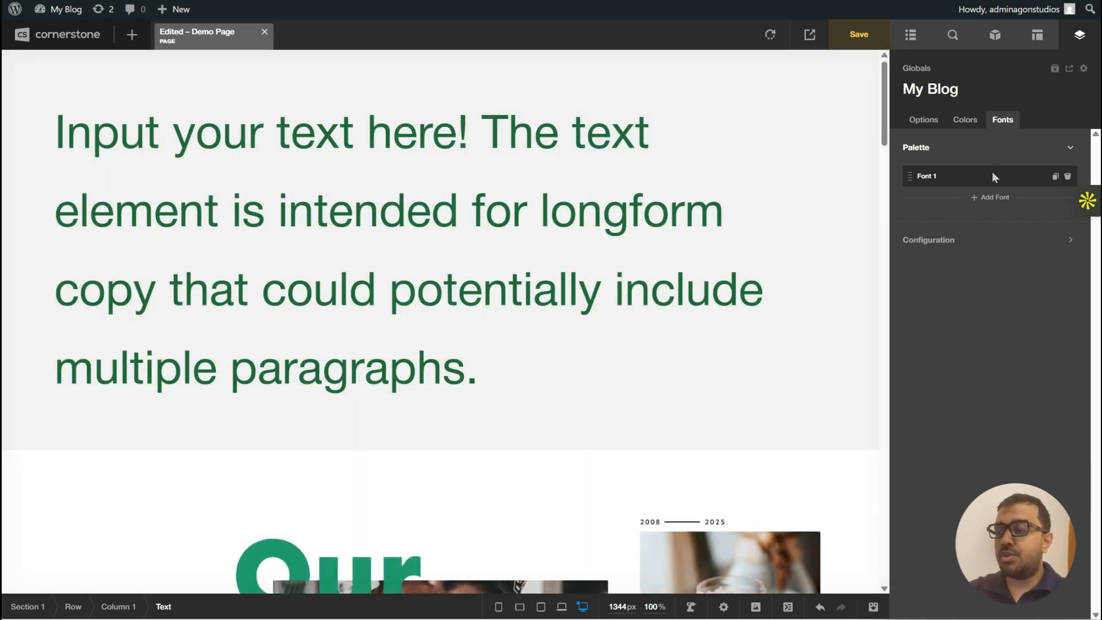
left_click(993, 174)
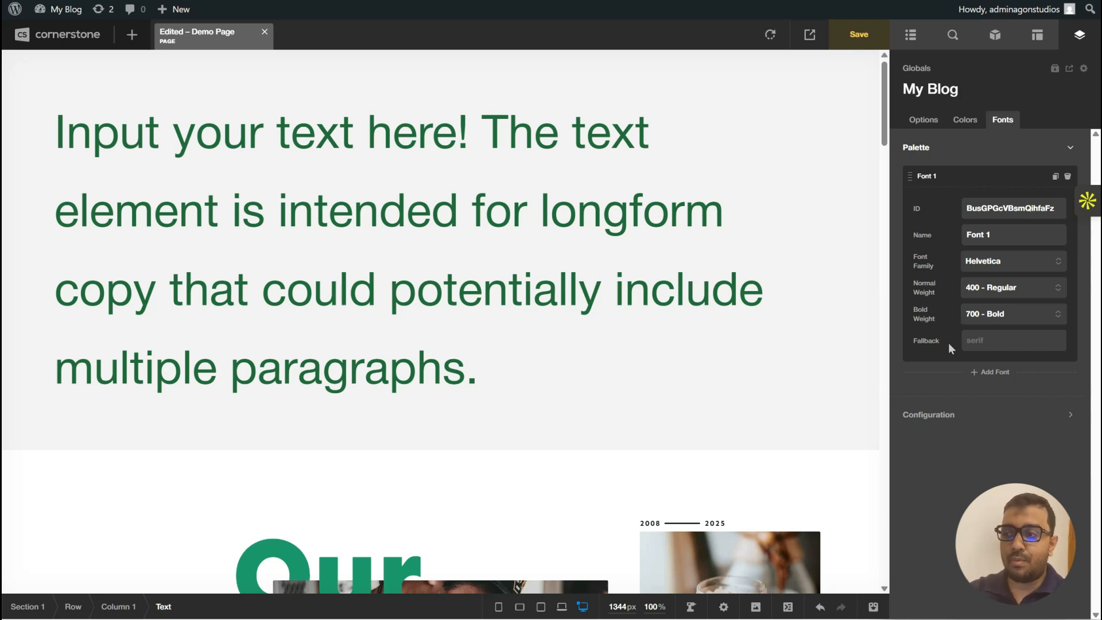
left_click(965, 119)
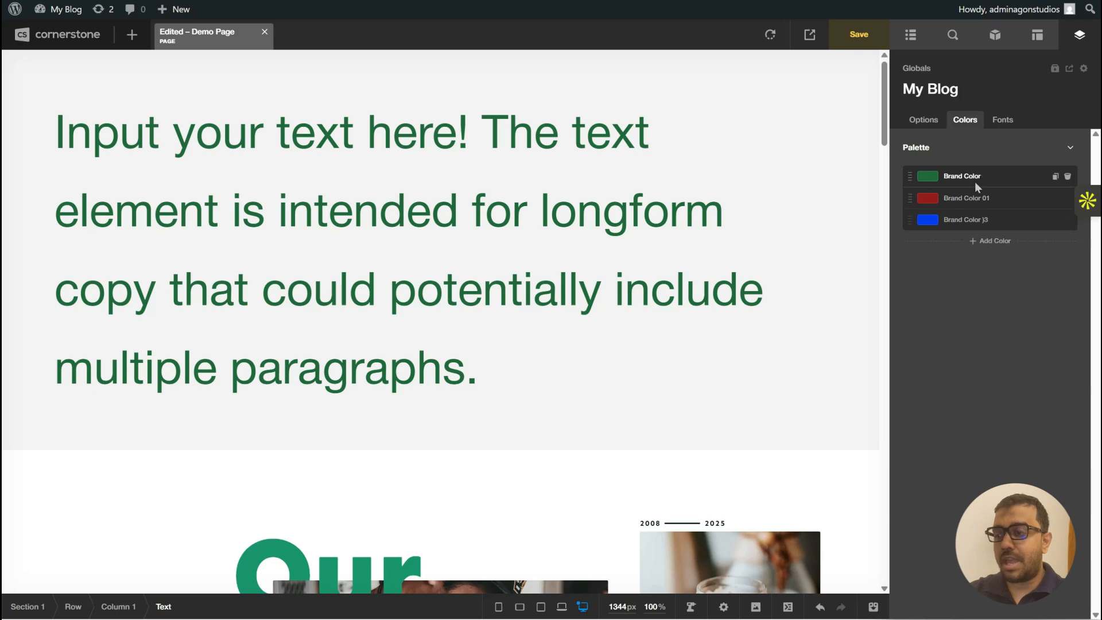
left_click(975, 181)
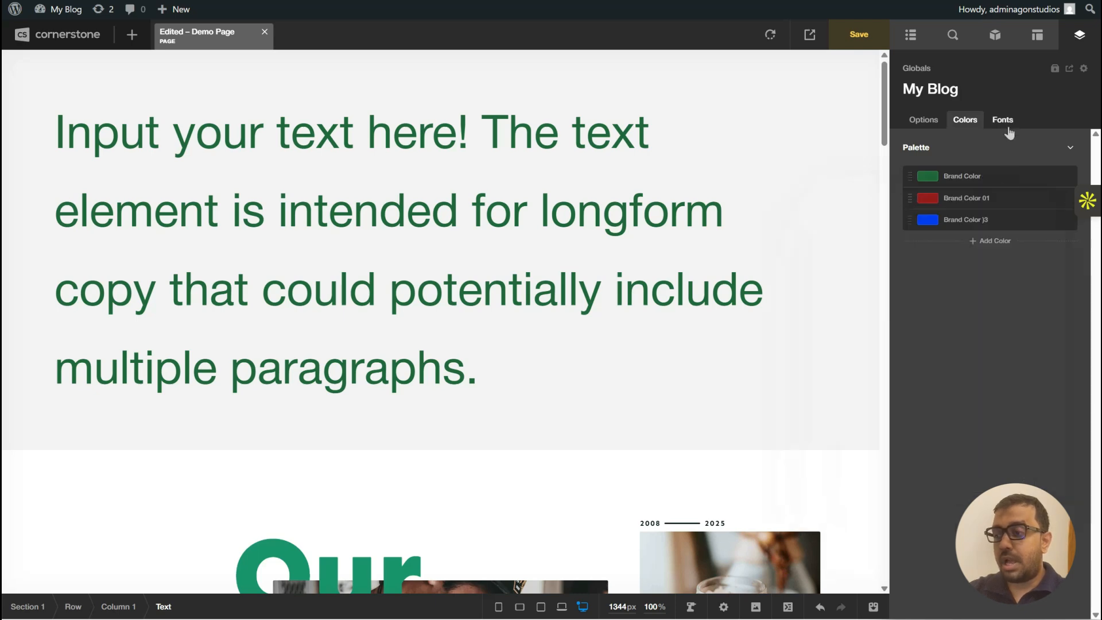
left_click(1010, 131)
- Examine the font family, normal weight, bold weight and fallback options of Font 1 in the global font palette
left_click(989, 185)
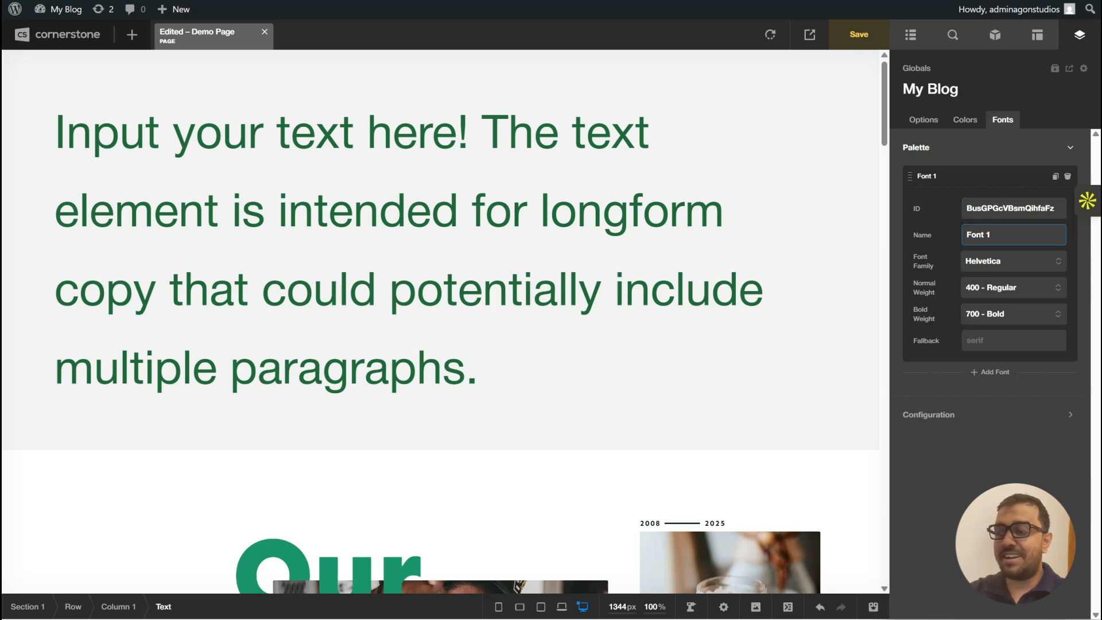
left_click(1000, 263)
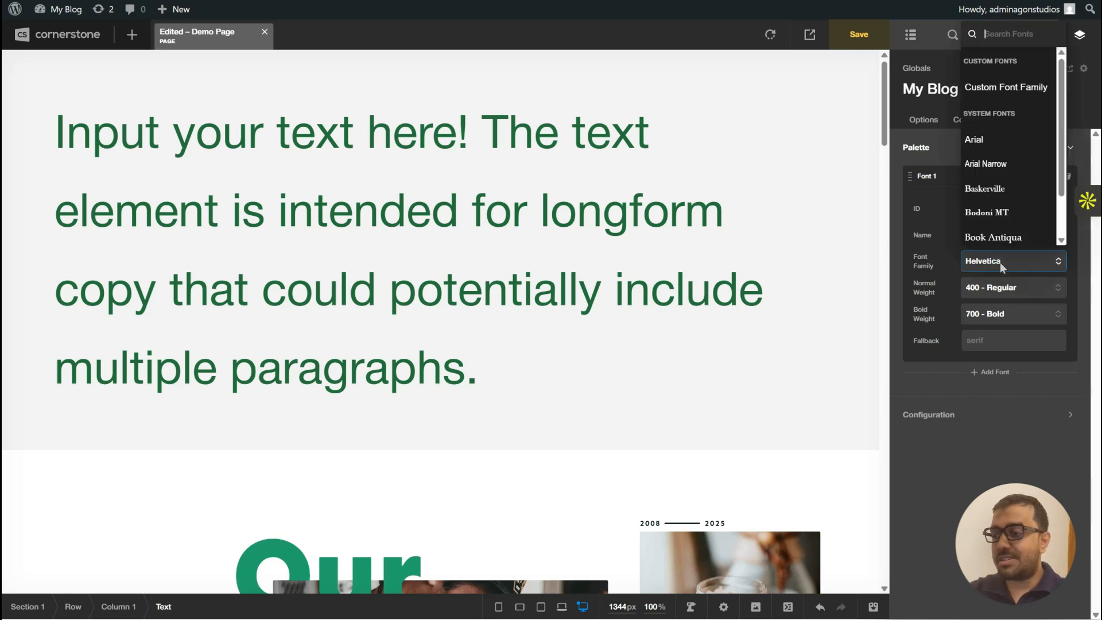
scroll(1005, 202, "down", 10)
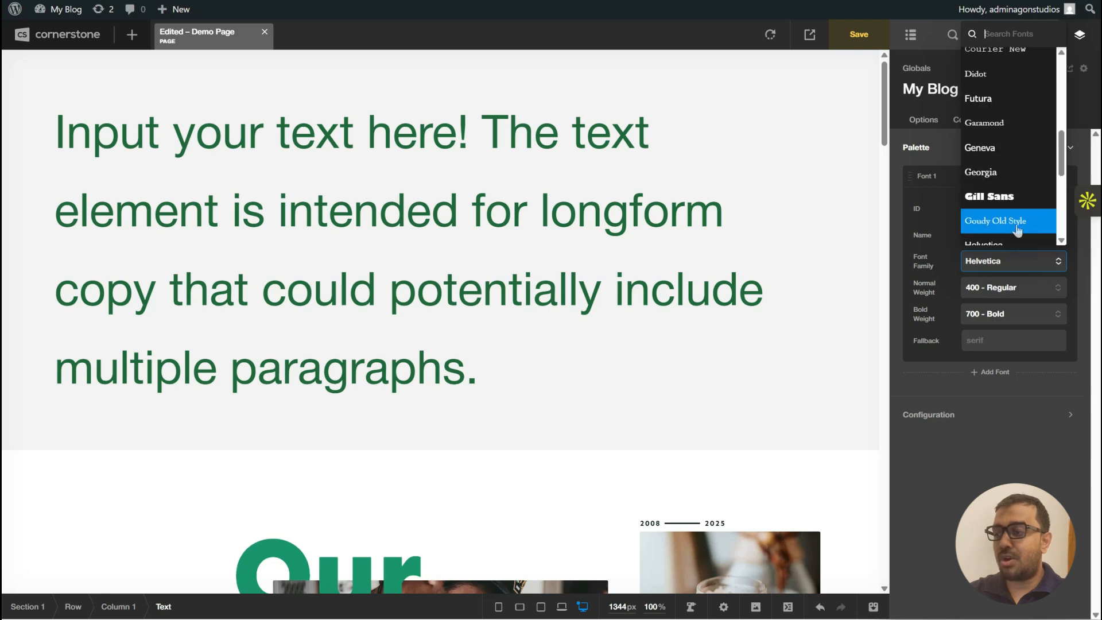
scroll(1056, 184, "up", 10)
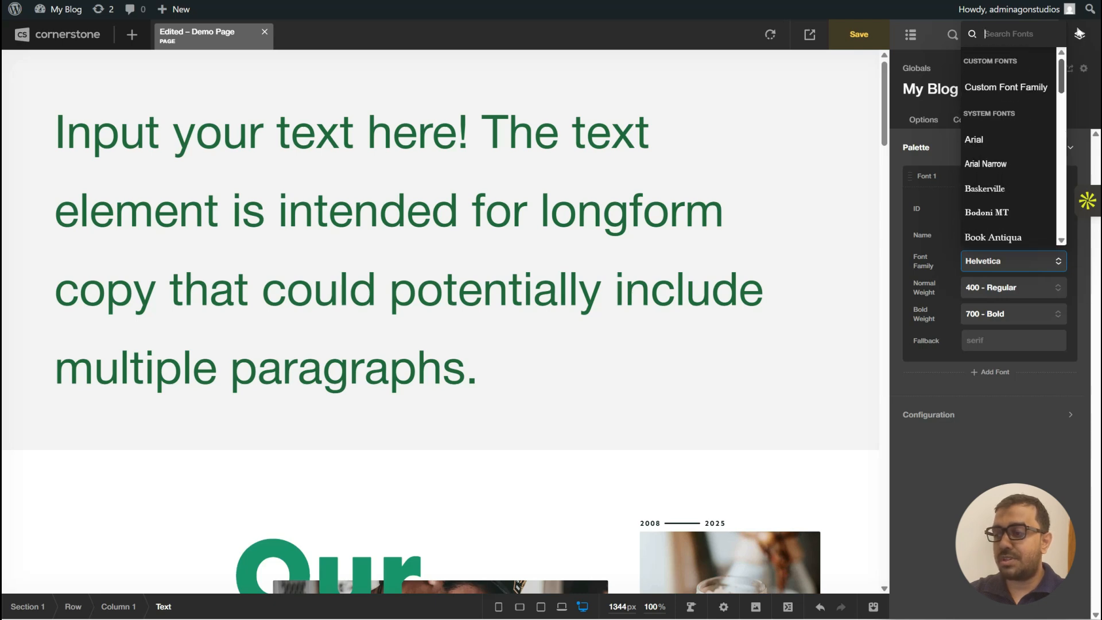
left_click(924, 395)
left_click(1002, 289)
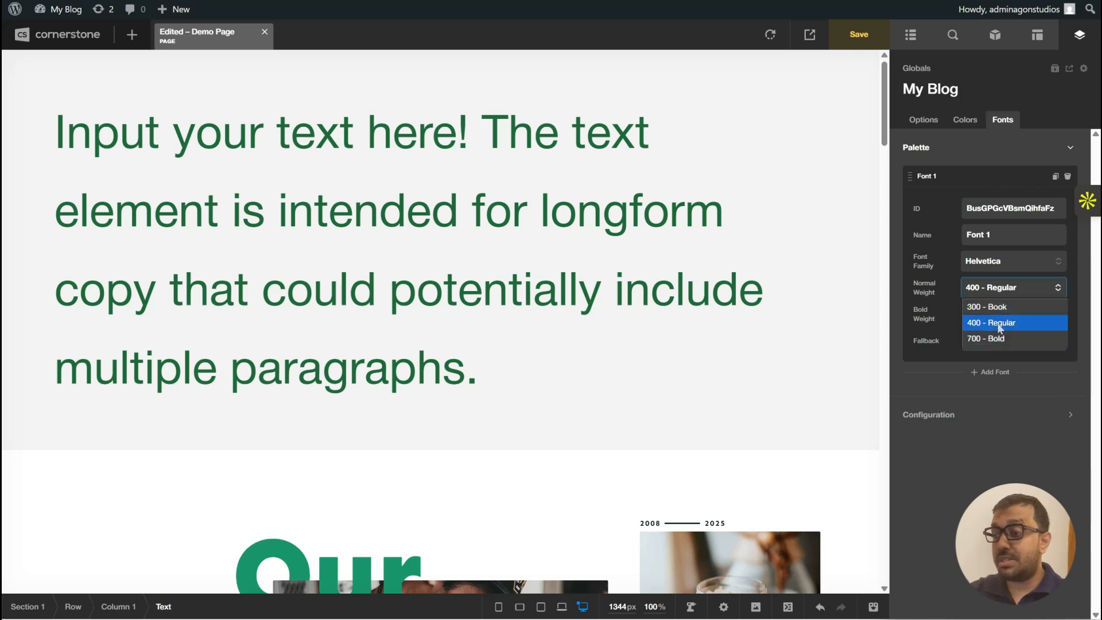
left_click(947, 280)
left_click(1000, 315)
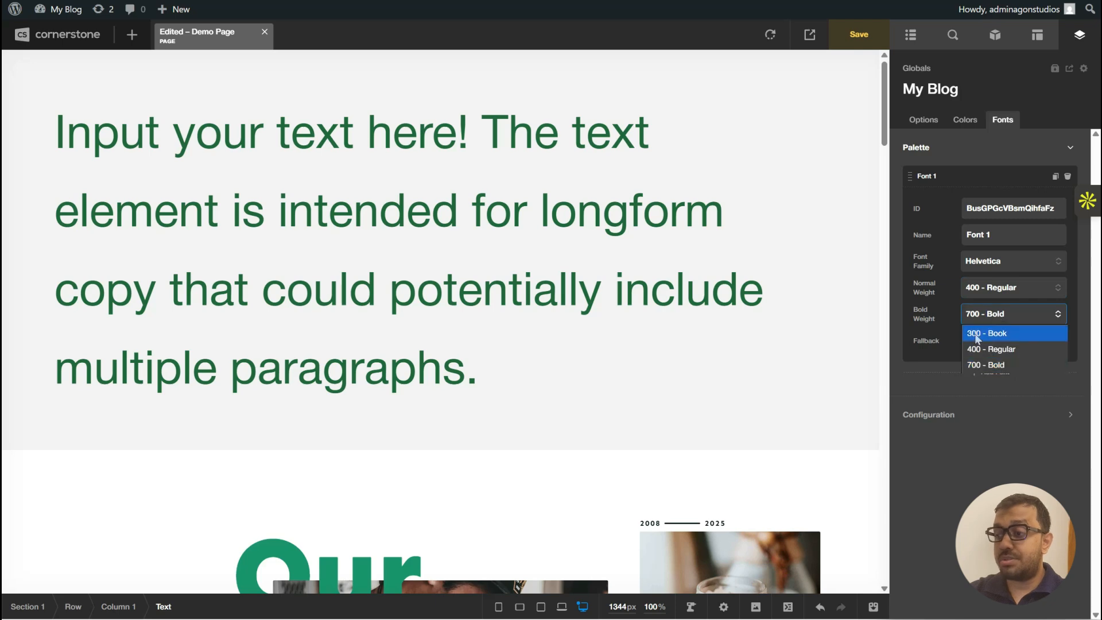
left_click(955, 316)
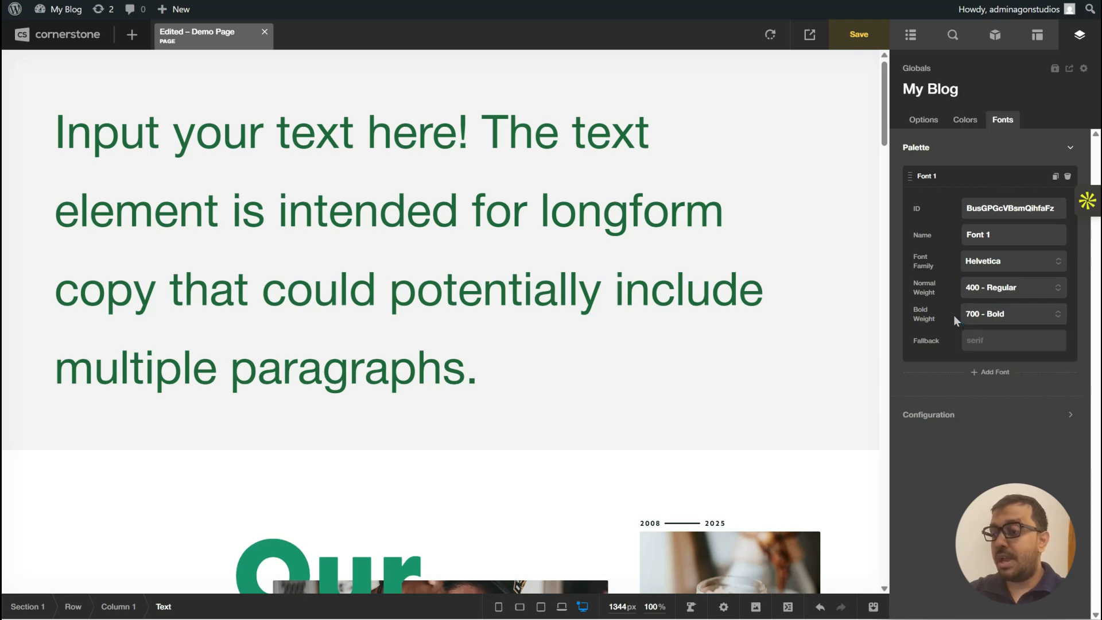
left_click(1014, 340)
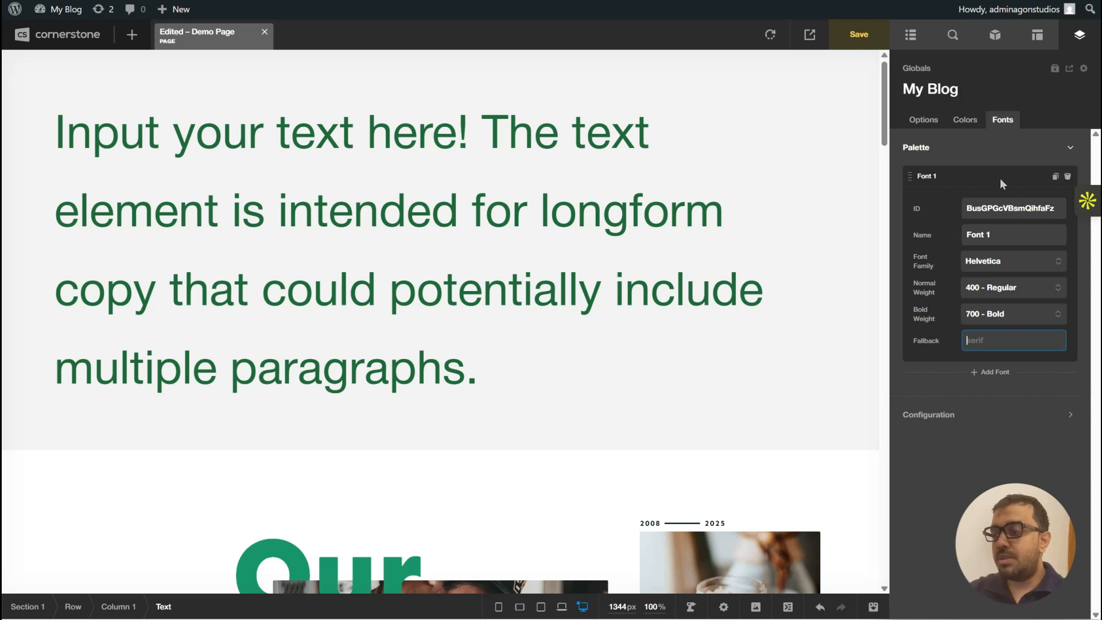
- Set the font family of Font 1 to Arial and collapse its settings
left_click(1002, 262)
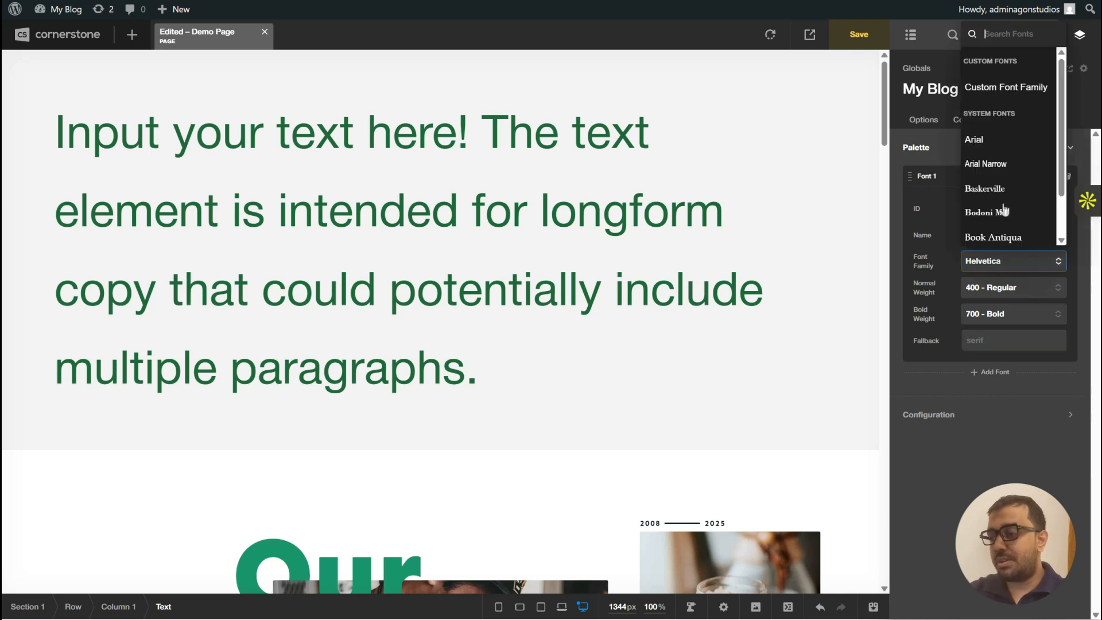
left_click(999, 142)
left_click(981, 172)
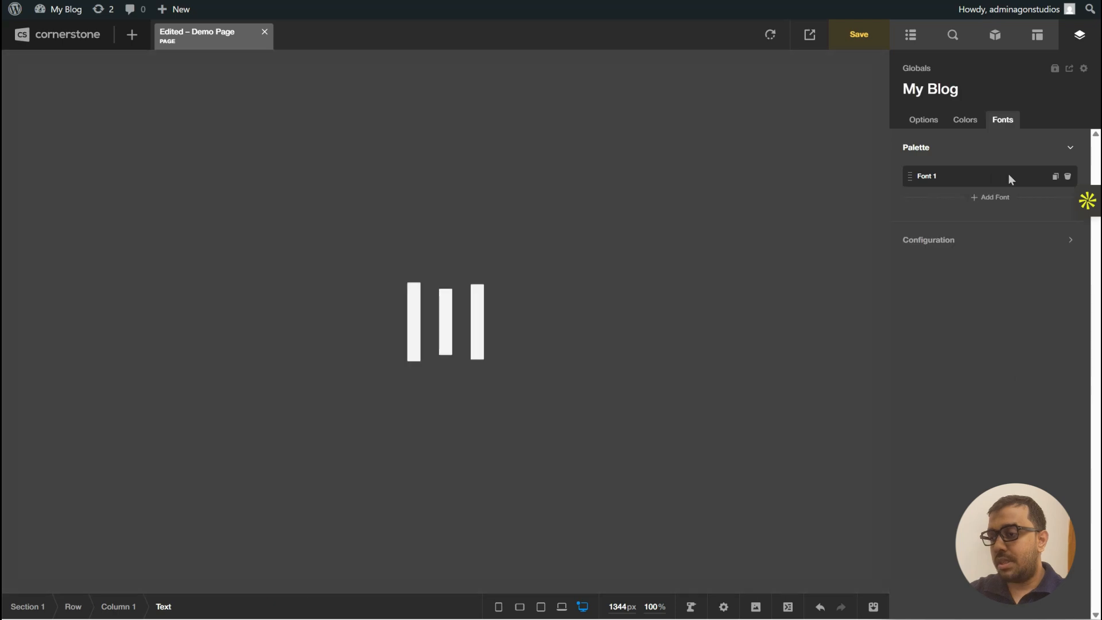
- Duplicate Font 1 in the font palette and set the copy's font family to Gill Sans
left_click(1055, 177)
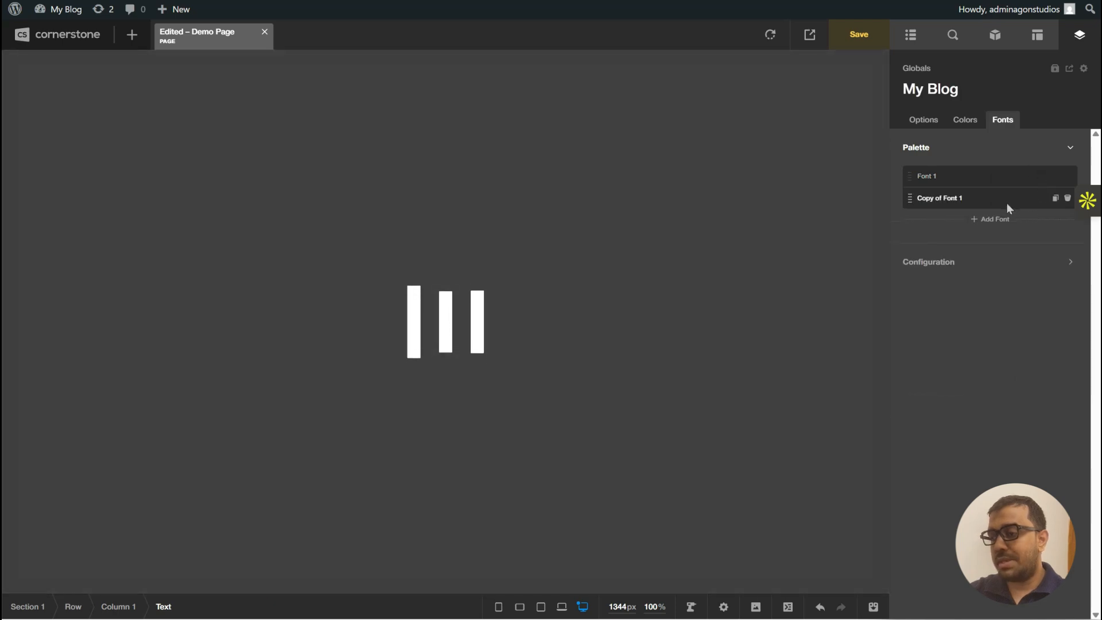
left_click(1007, 202)
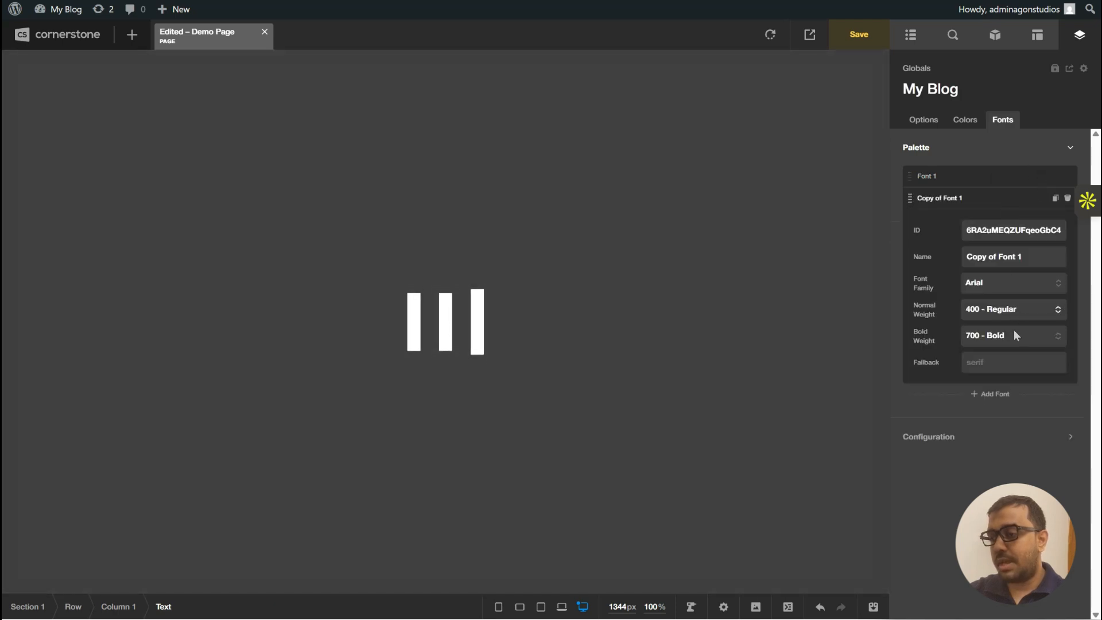
left_click(1006, 283)
scroll(991, 236, "down", 5)
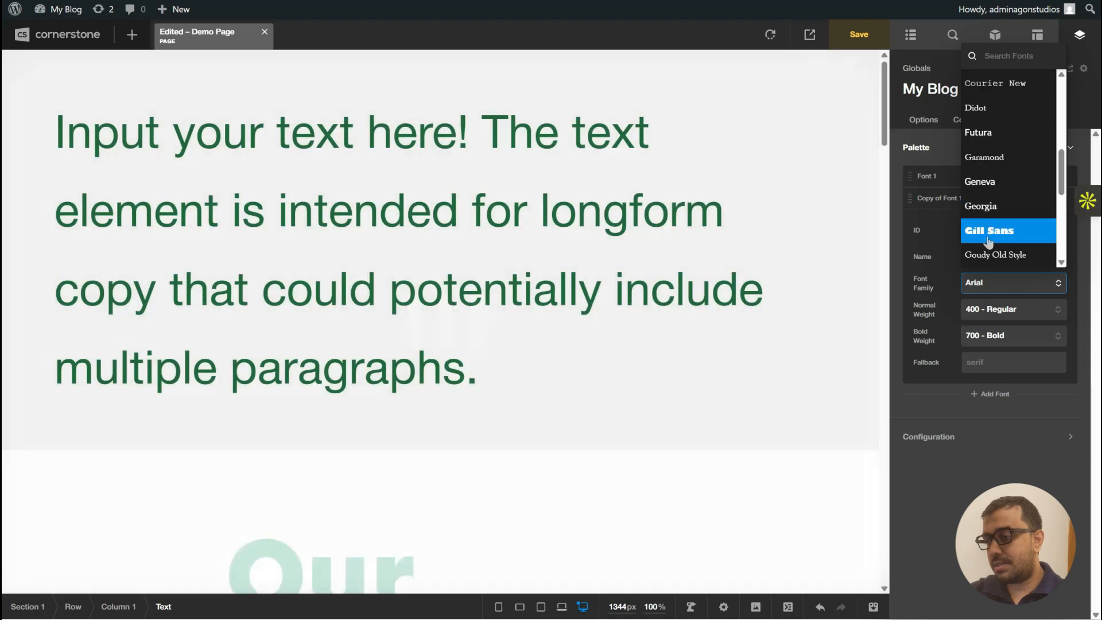
left_click(992, 230)
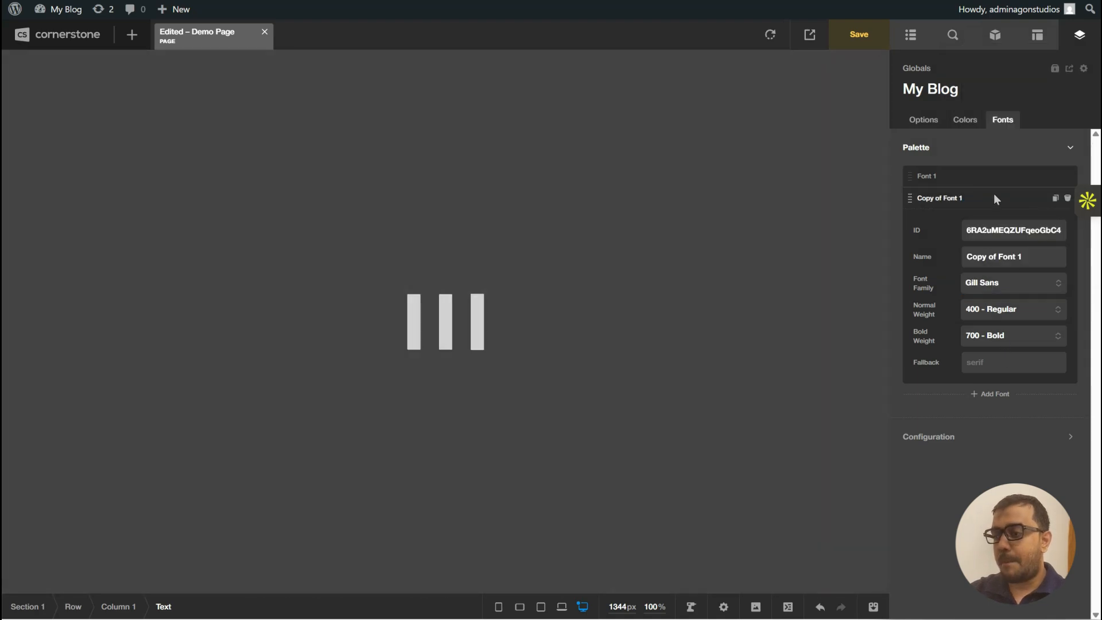
left_click(994, 193)
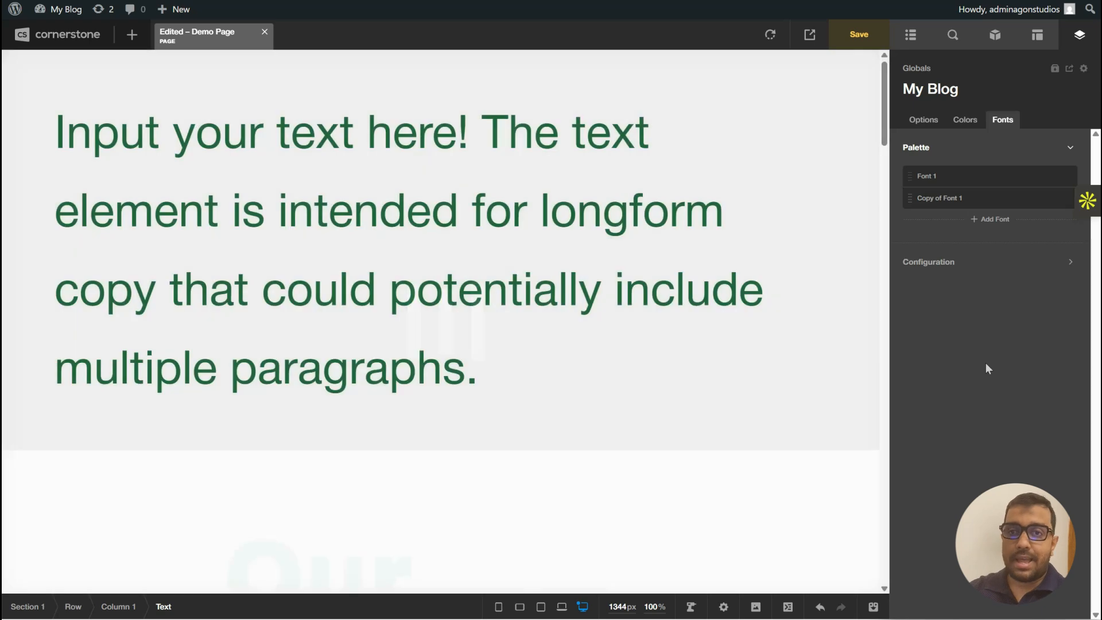
- Open the global font configuration, try disabling Google fonts, and enable them again
left_click(1029, 269)
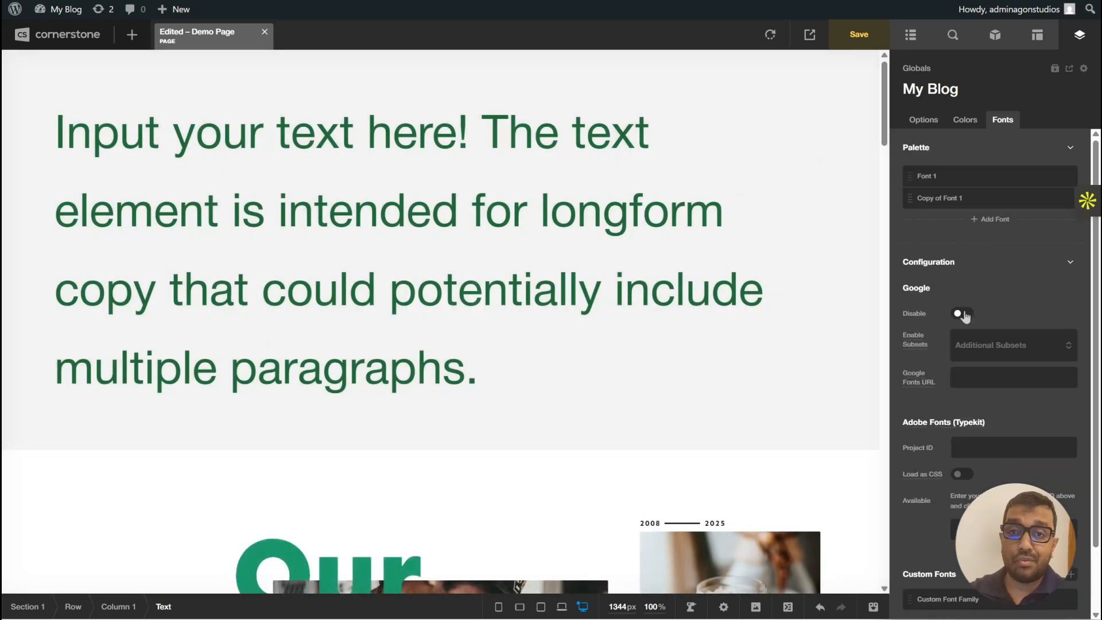
left_click(962, 314)
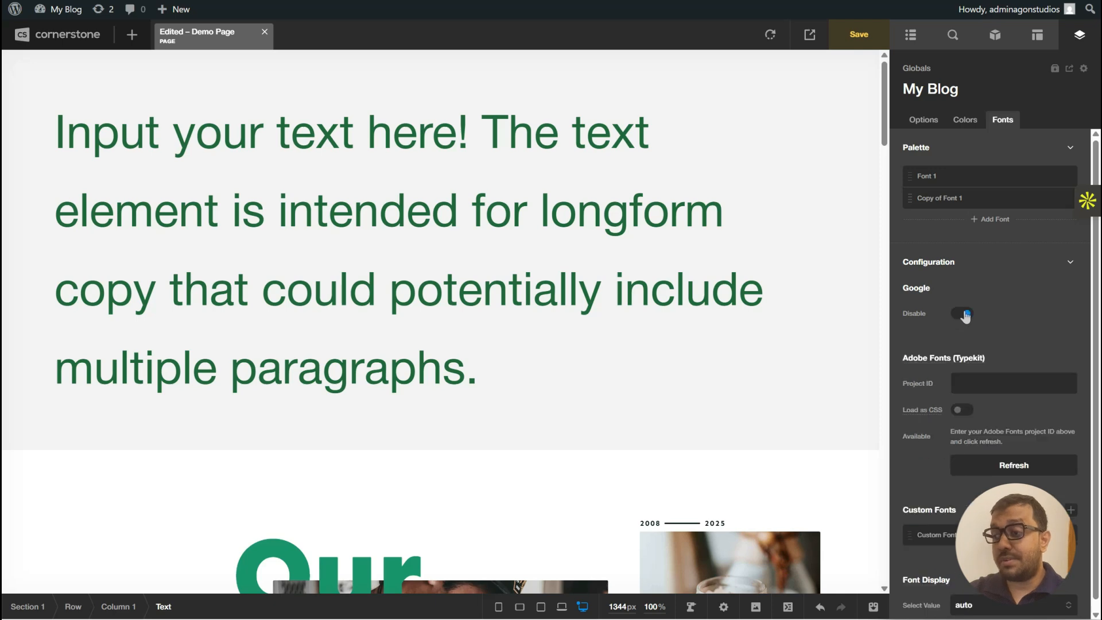
left_click(964, 314)
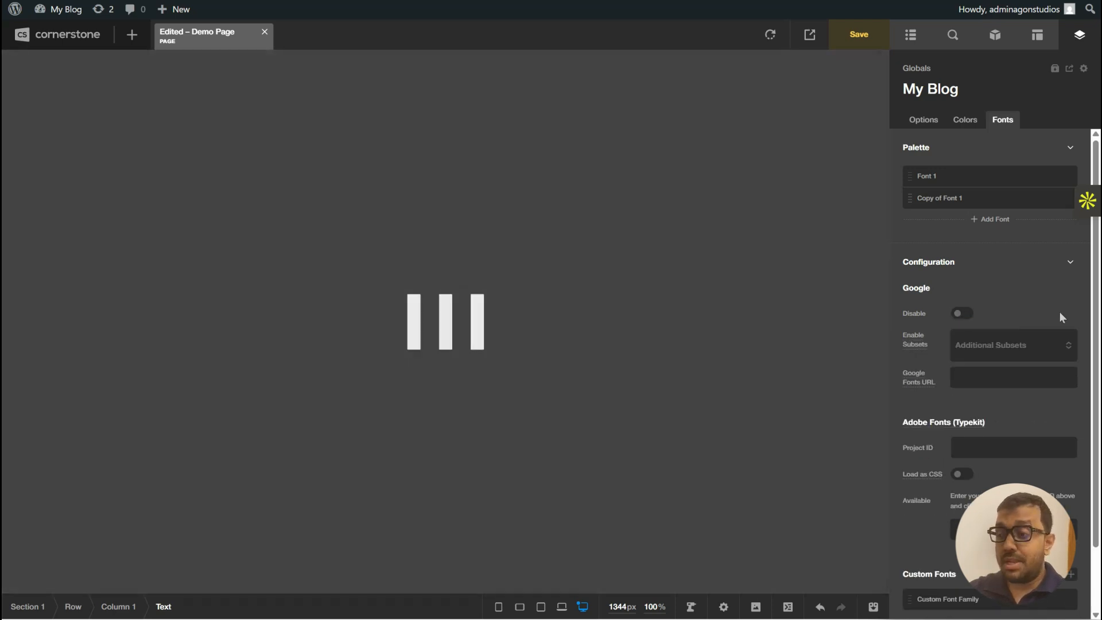
- Examine the additional Google font subsets and the remaining Google and Adobe Fonts settings in the font configuration
scroll(1035, 329, "down", 1)
left_click(1032, 285)
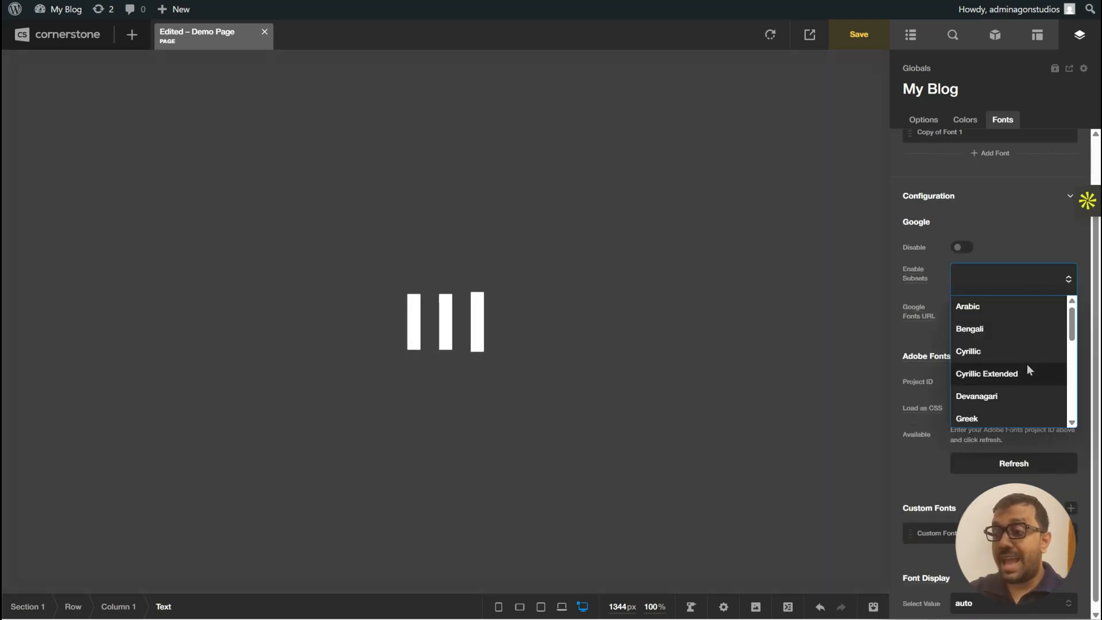
scroll(1027, 366, "down", 5)
scroll(1024, 370, "down", 1)
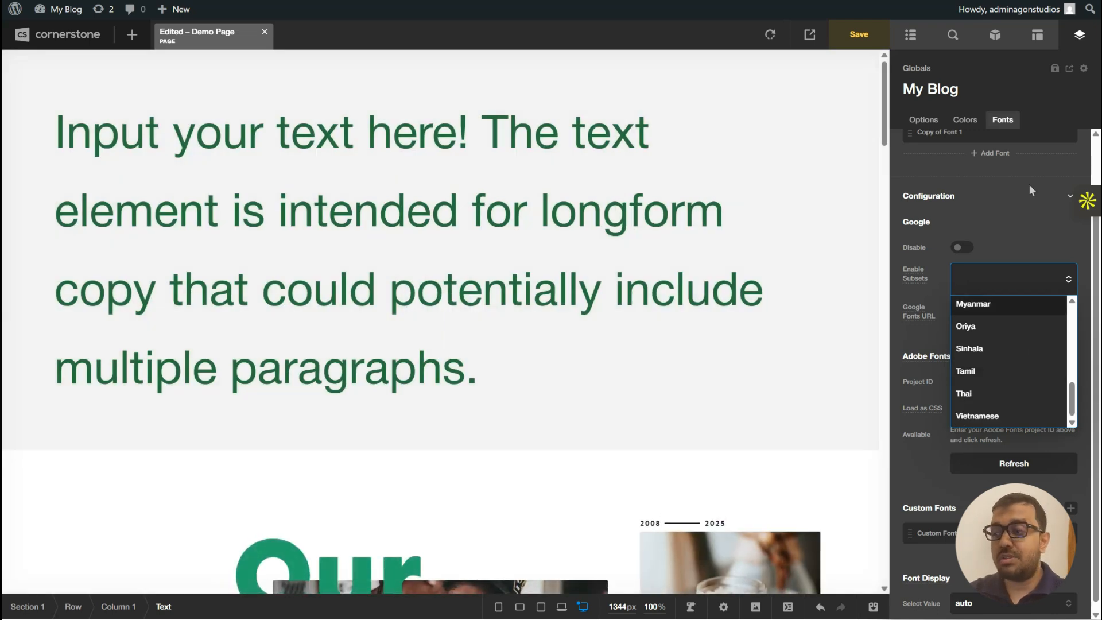
left_click(1022, 229)
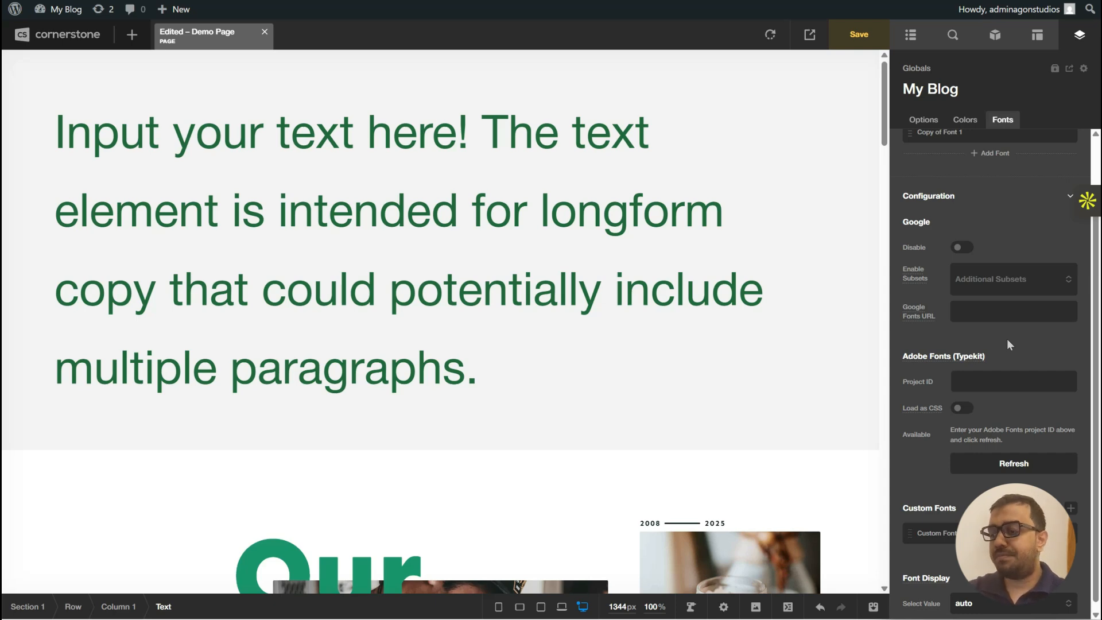
scroll(1007, 339, "down", 1)
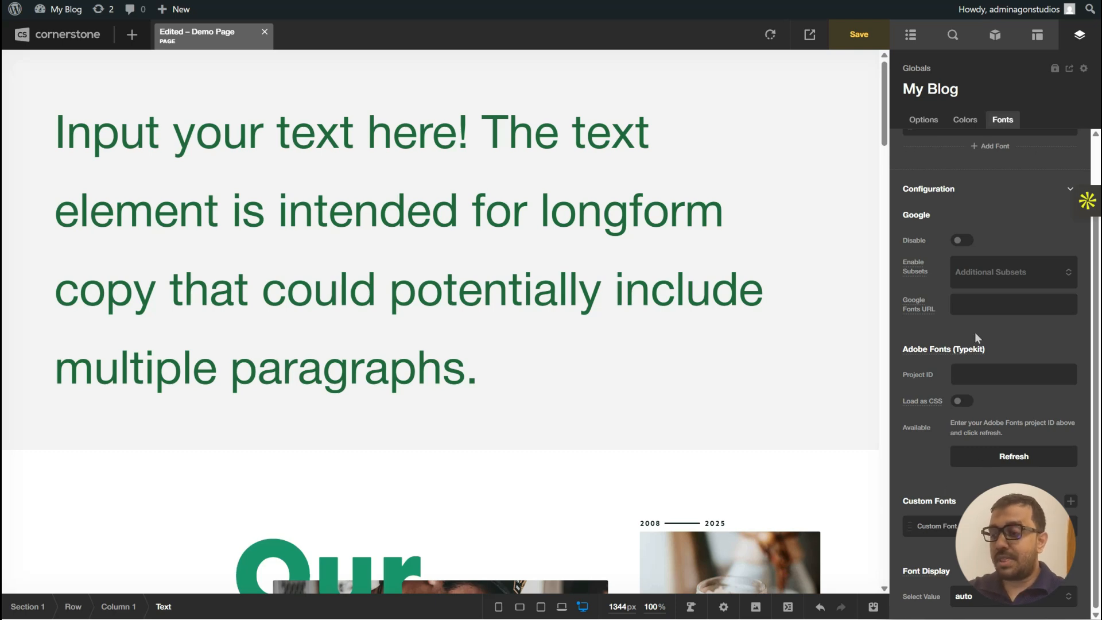
- Delete the existing custom font and add a new custom font family named Special Font
left_click(1066, 526)
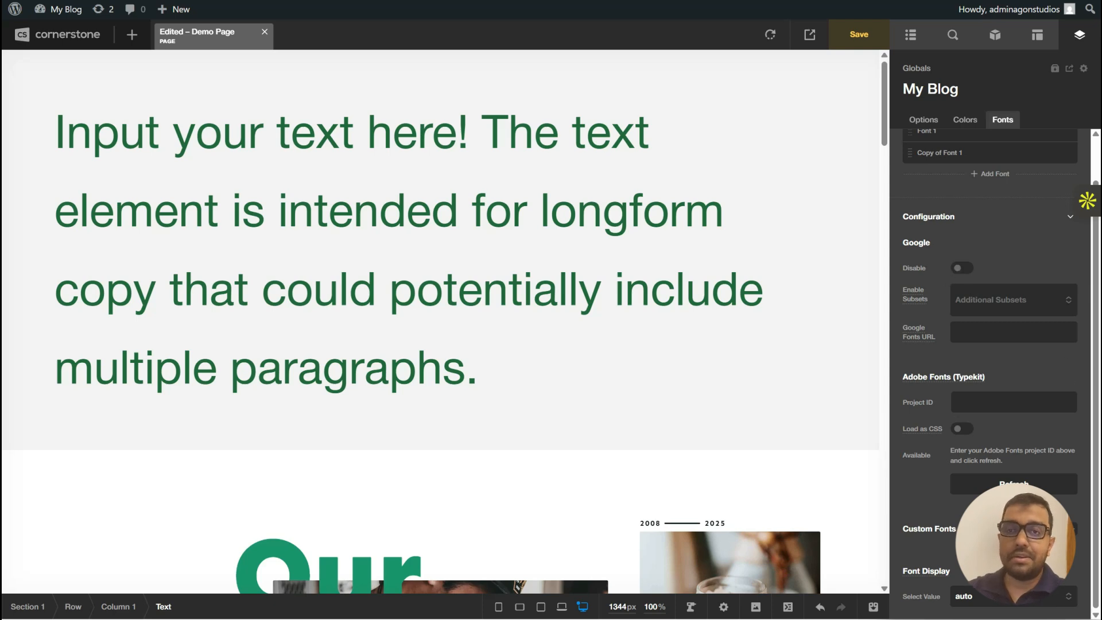
scroll(980, 333, "up", 1)
scroll(987, 216, "down", 1)
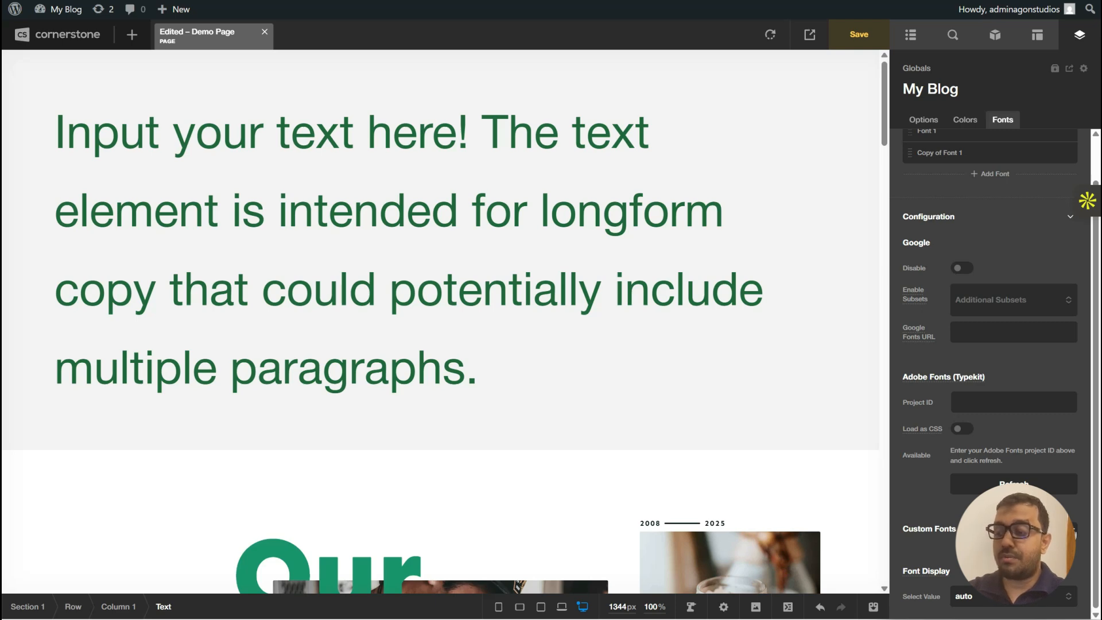
scroll(990, 367, "down", 1)
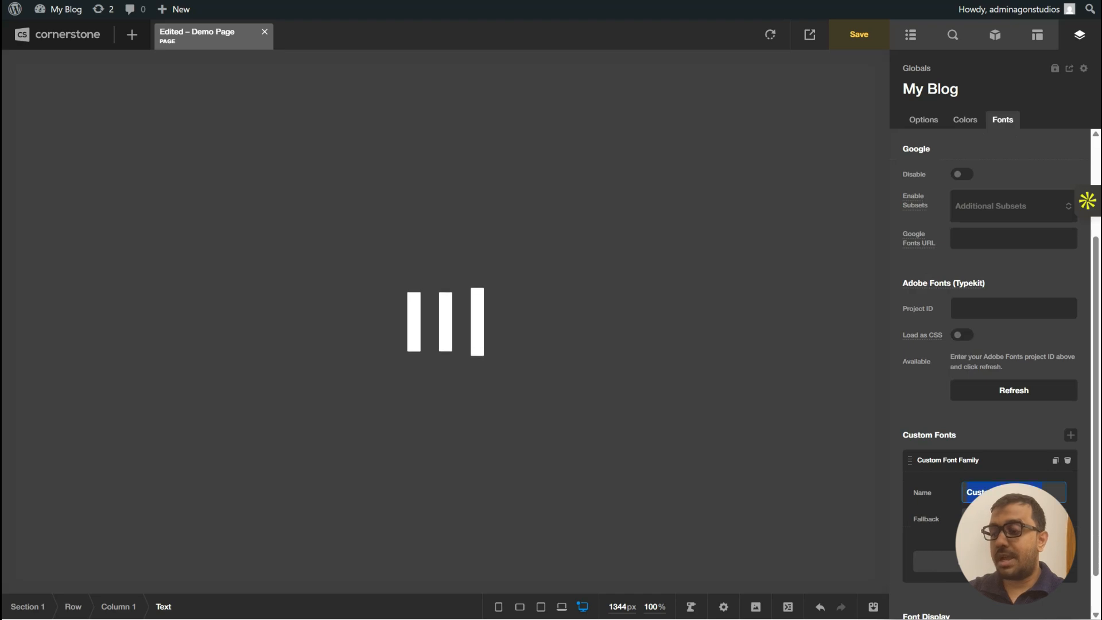
type("Sp")
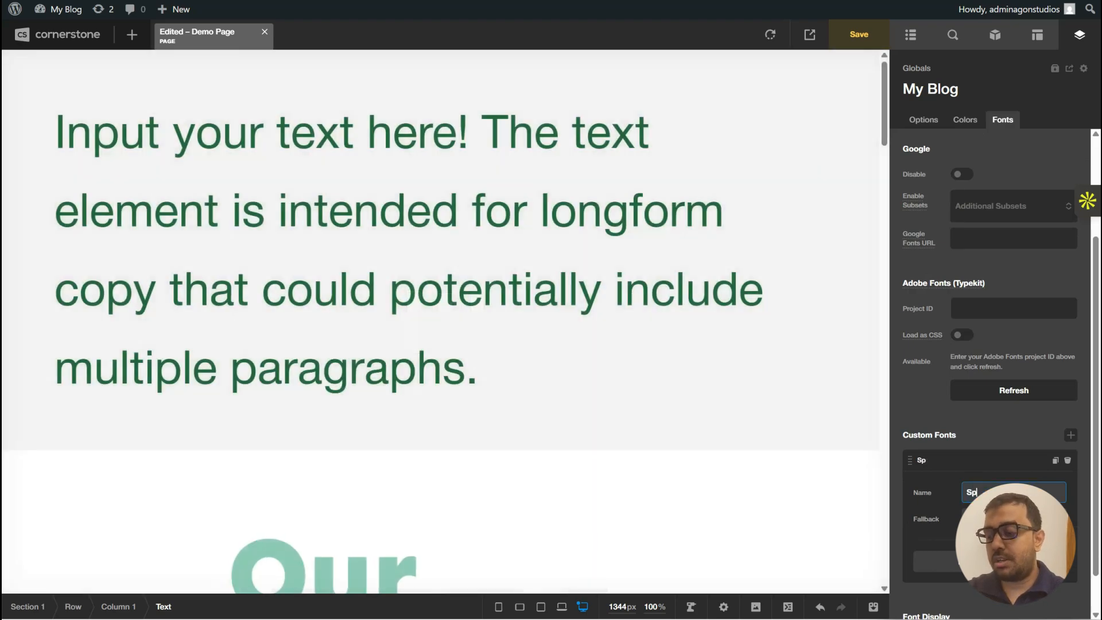
type("ecial Font")
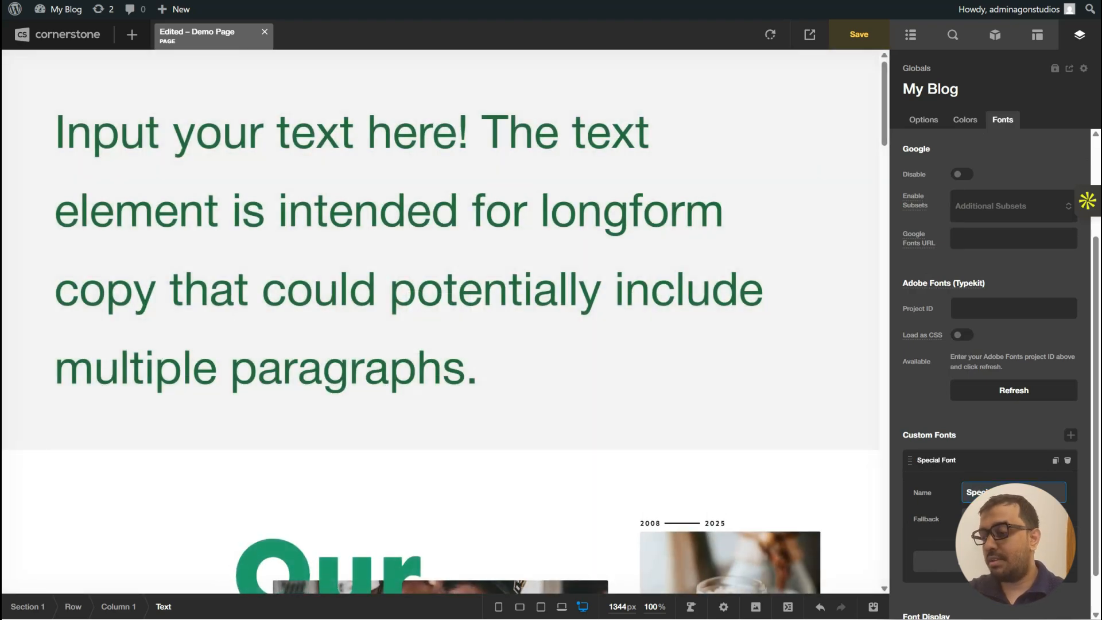
key("Tab")
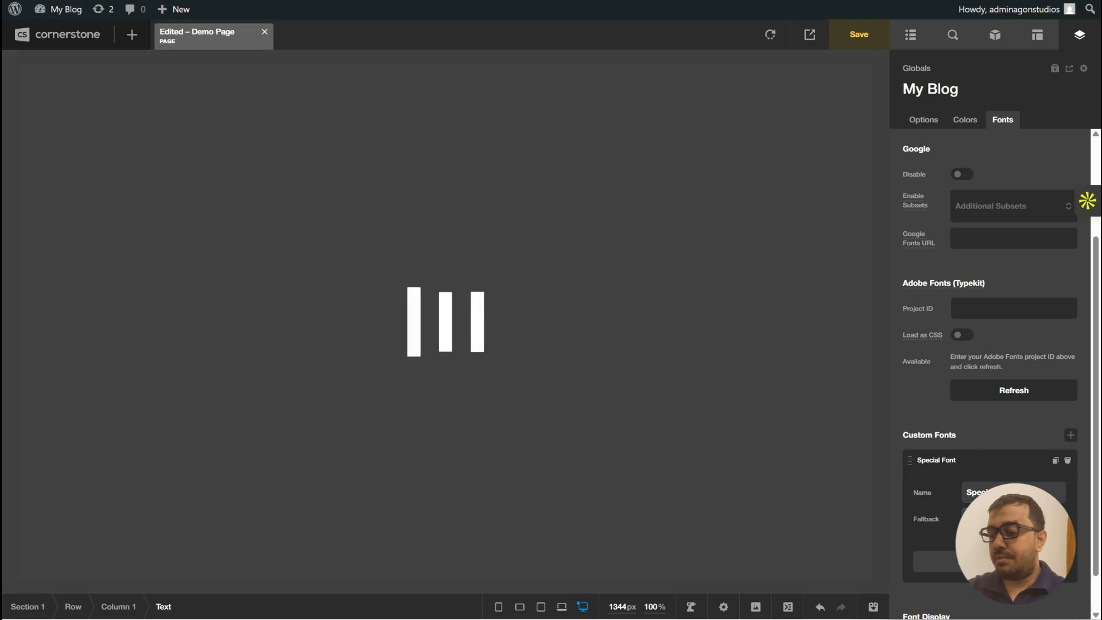
- Import Syabab-Brush-Script-demo.woff from the media library as the font file of Special Font
left_click(933, 546)
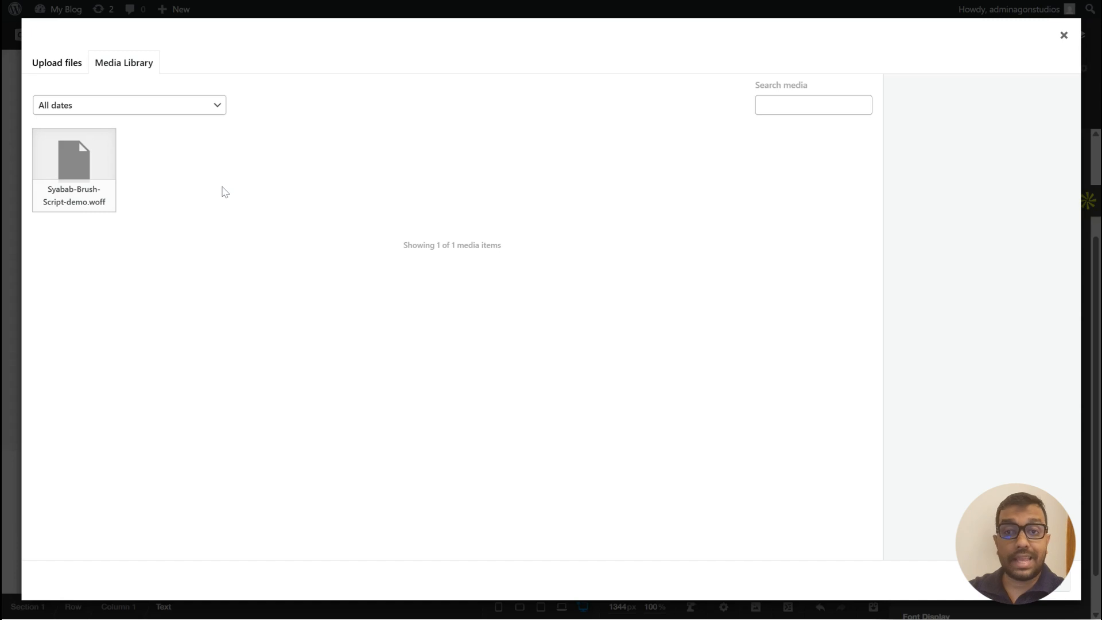
left_click(79, 204)
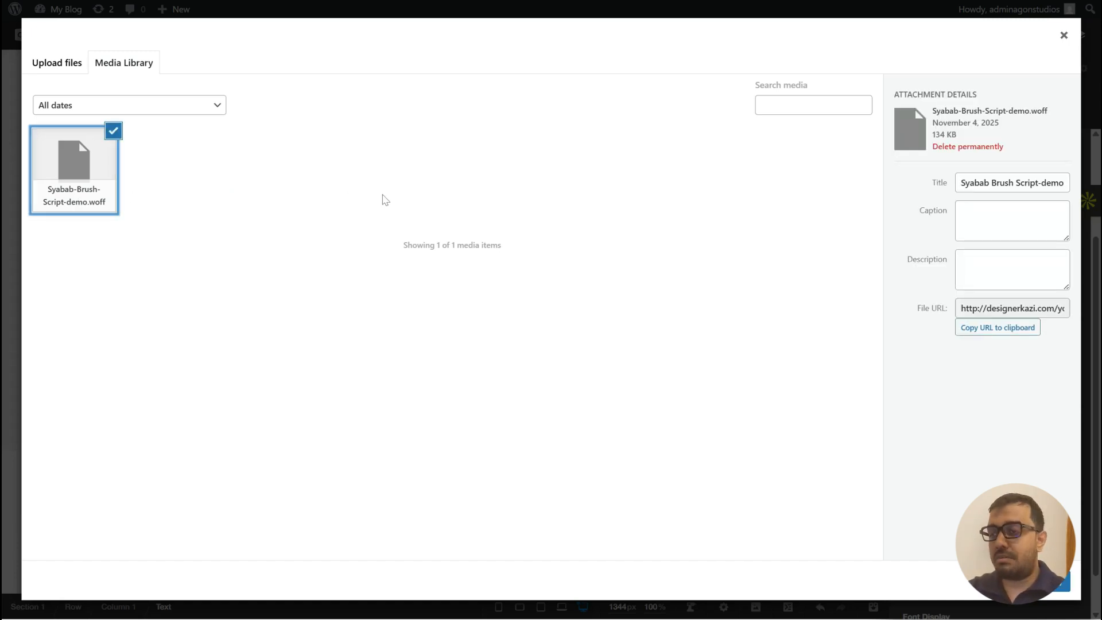
left_click(264, 178)
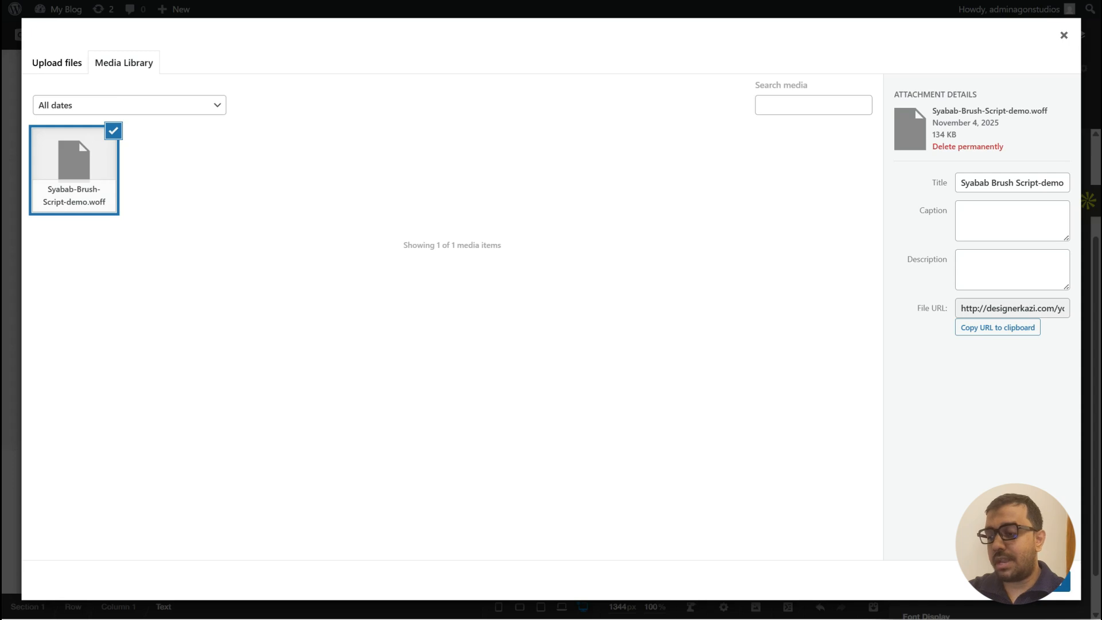
left_click(1038, 581)
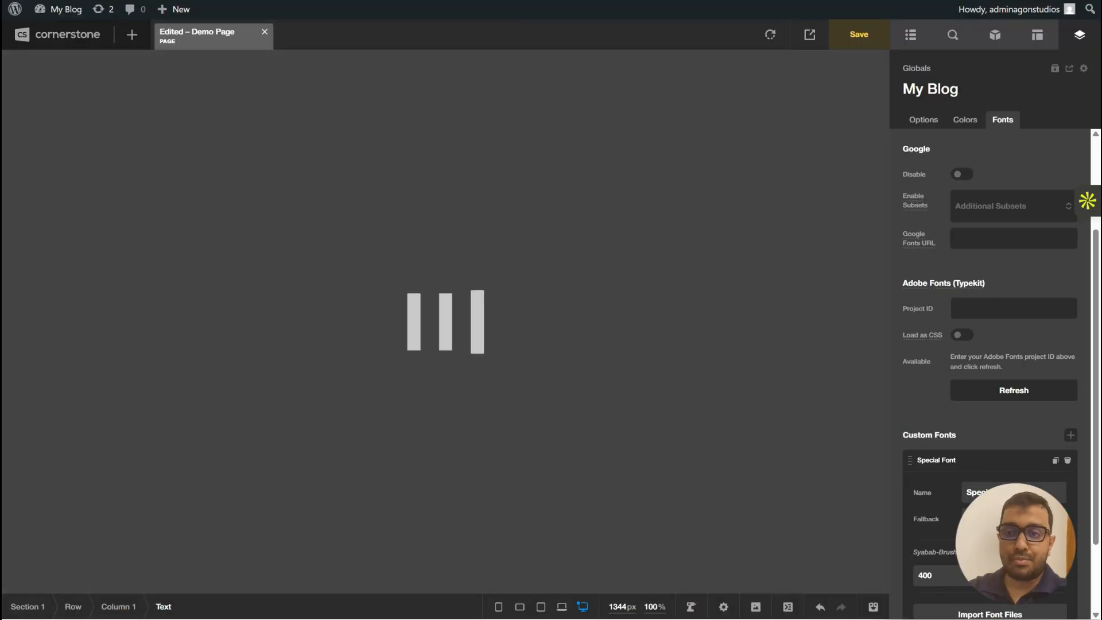
- Check the weight and style choices of the imported font file and collapse Special Font's settings
scroll(1027, 568, "down", 2)
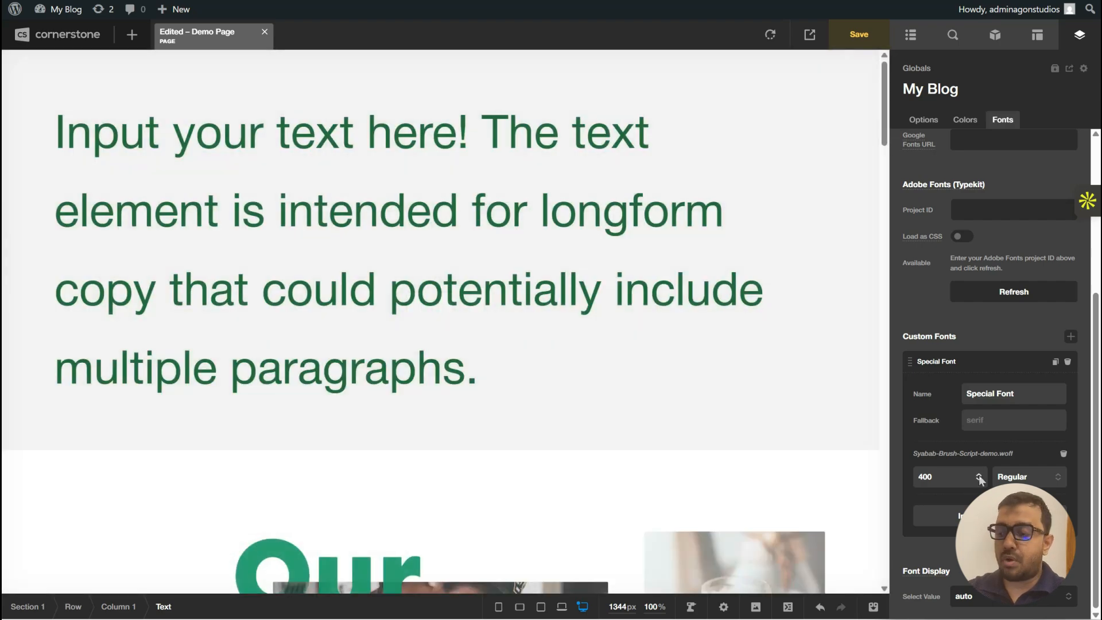
left_click(976, 482)
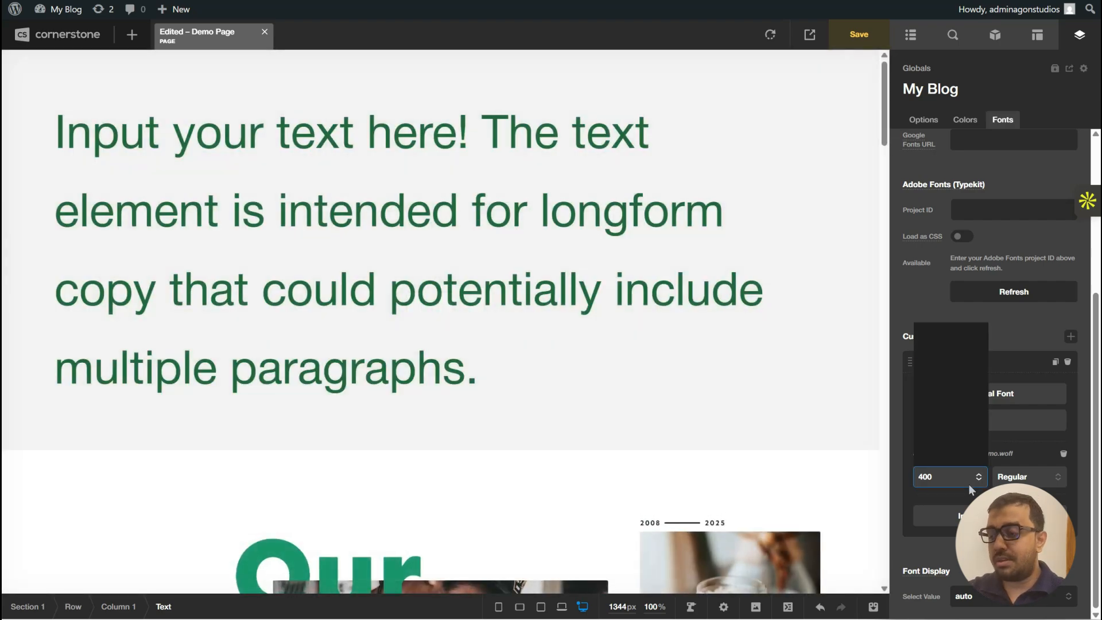
left_click(974, 484)
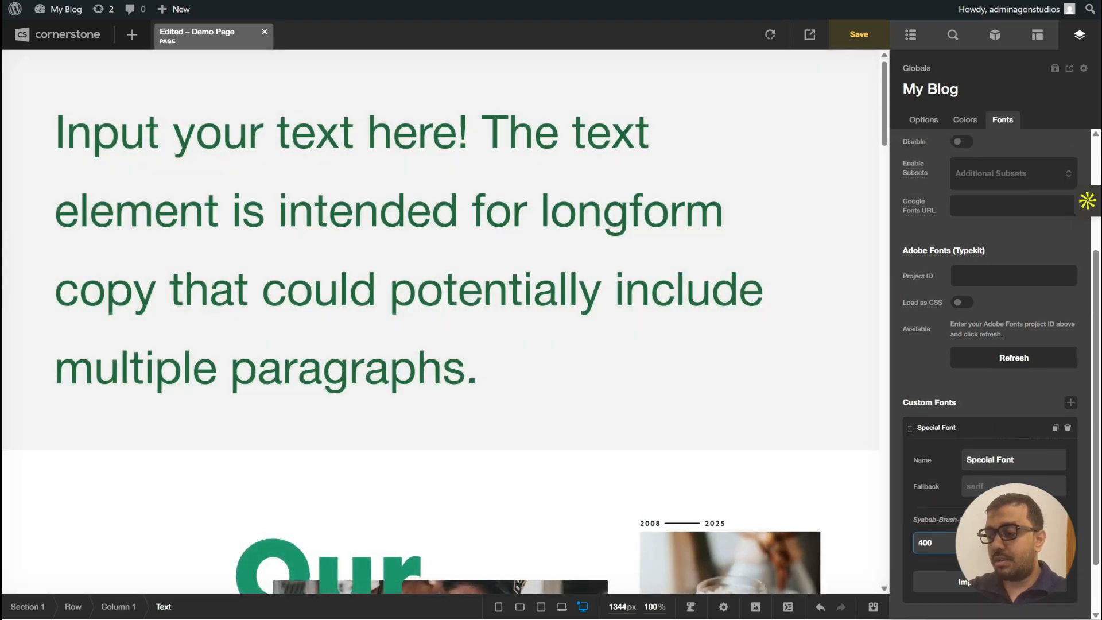
left_click(1029, 476)
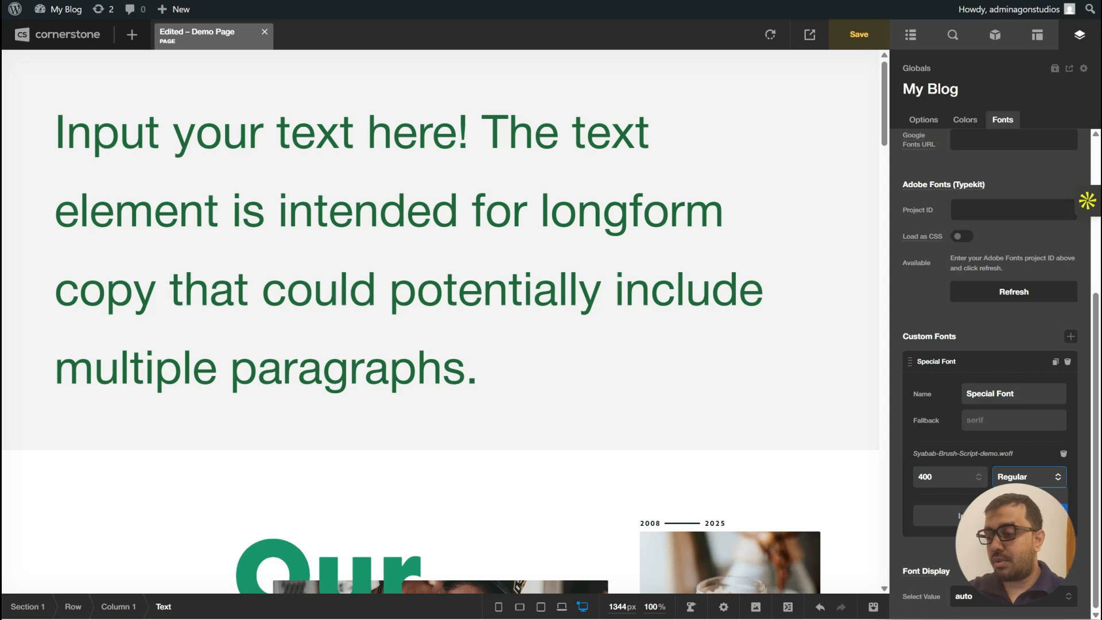
left_click(991, 363)
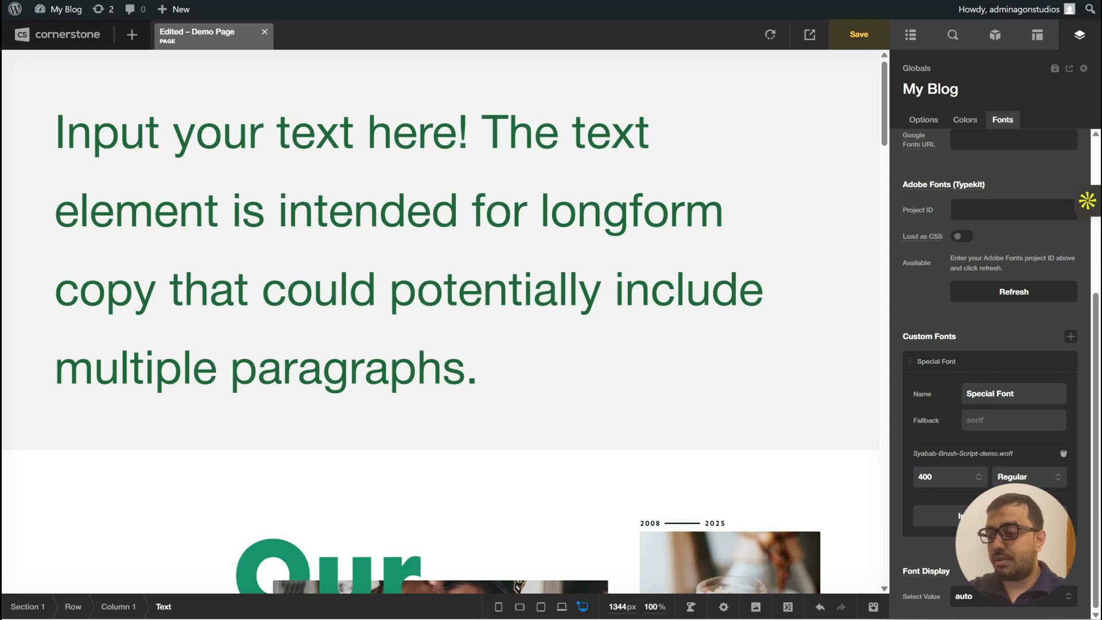
left_click(988, 363)
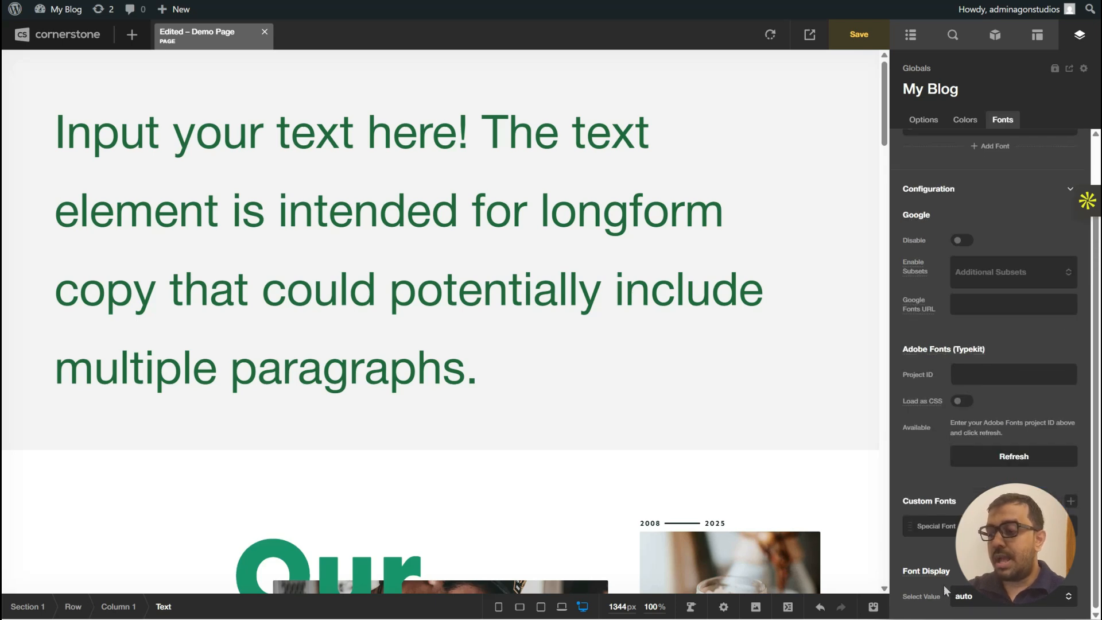
- Look through the available Font Display values and close the list without changing the selection
mouse_move(940, 572)
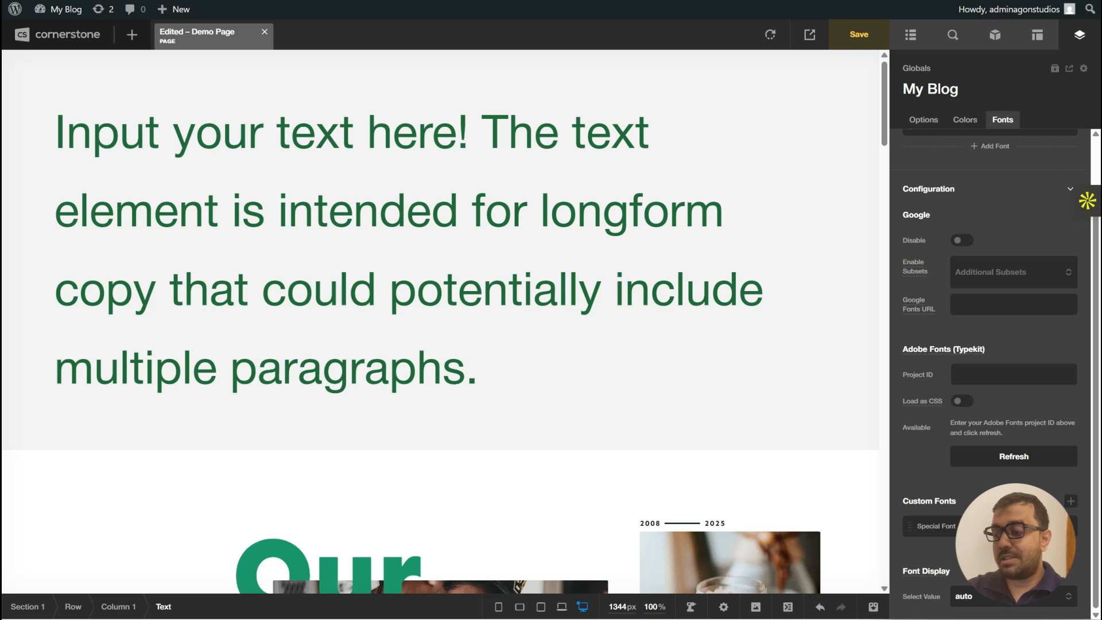
left_click(1014, 597)
left_click(1014, 596)
left_click(1014, 597)
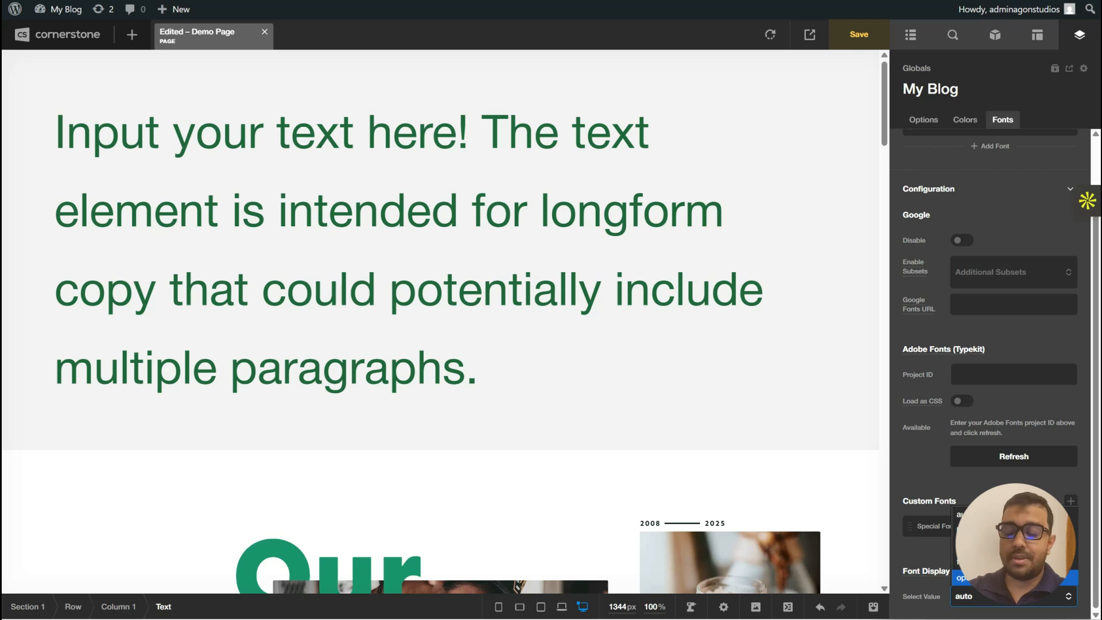
left_click(933, 554)
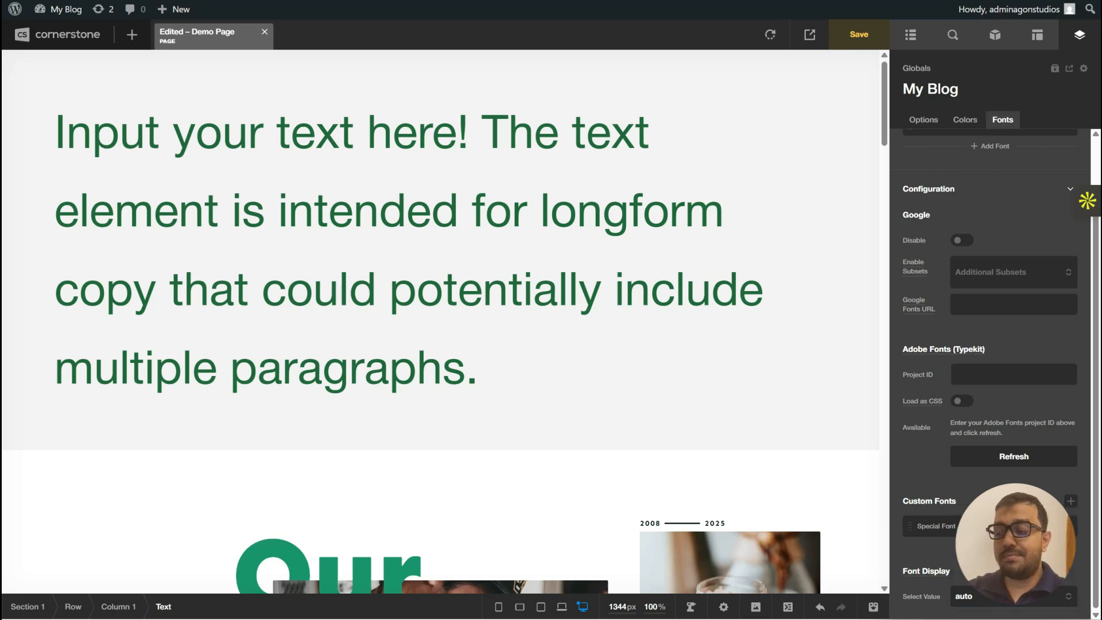
- Try the palette's Font 1 on the large green text element and switch its font to Copy of Font 1
scroll(990, 345, "up", 2)
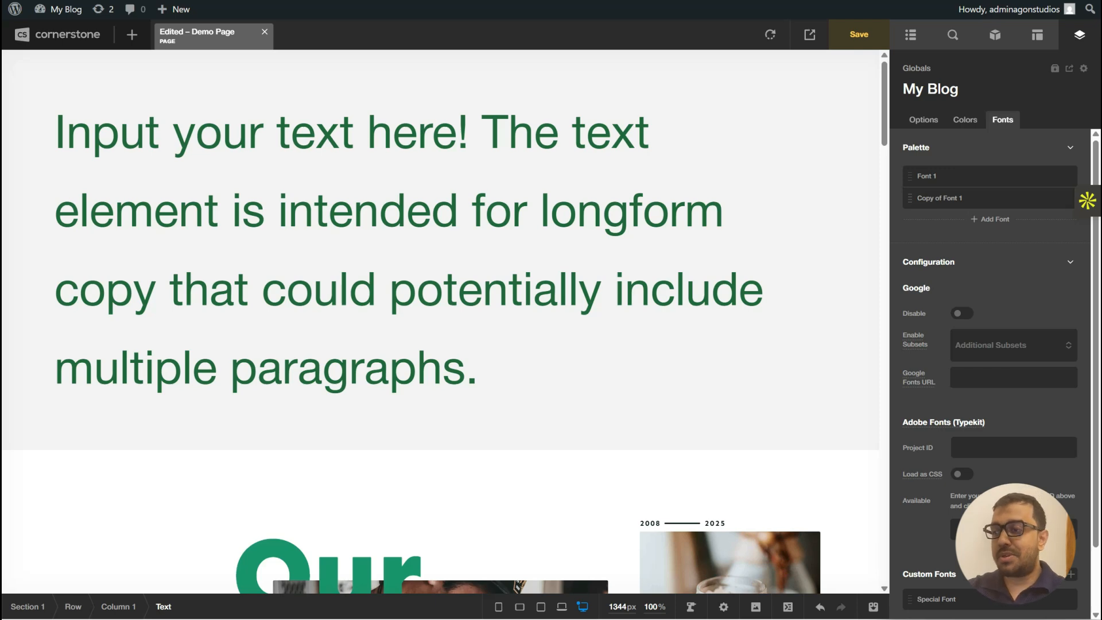
left_click(563, 253)
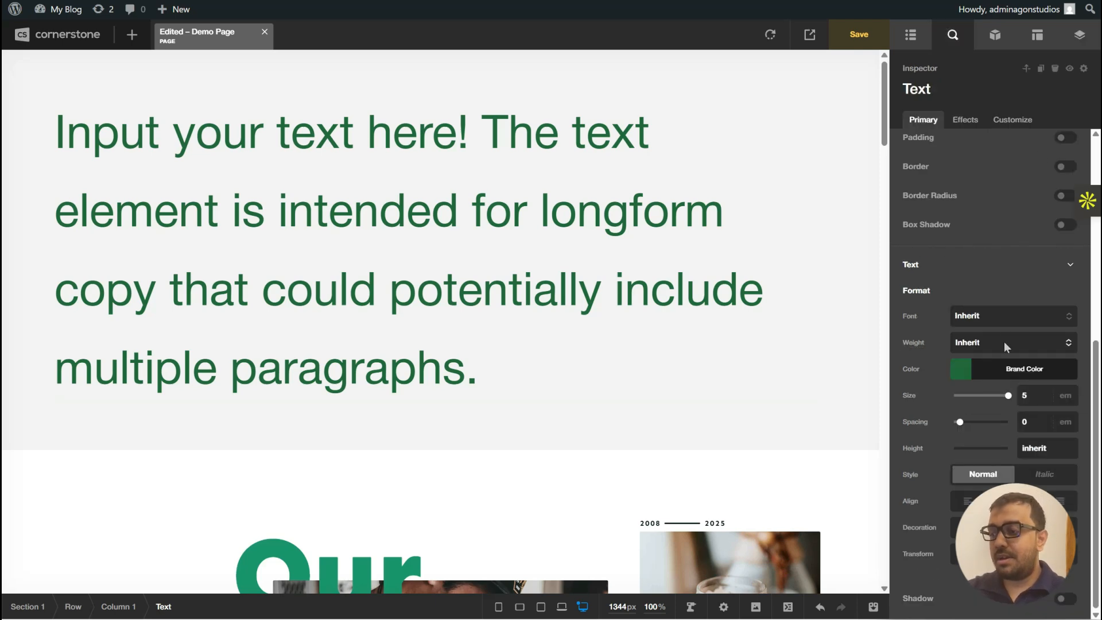
left_click(1011, 317)
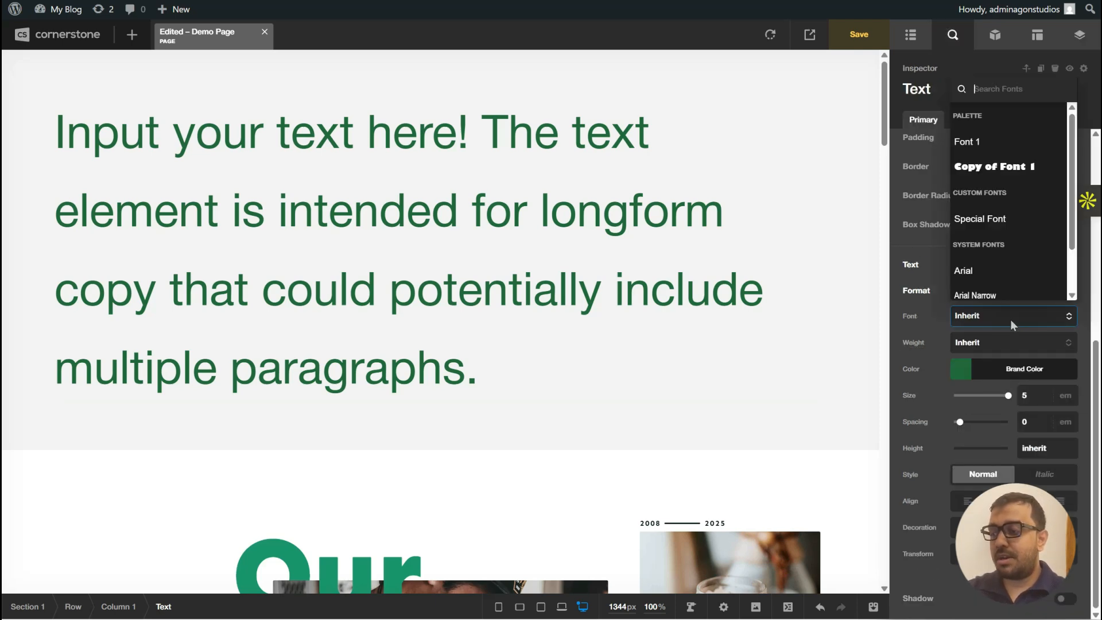
left_click(990, 140)
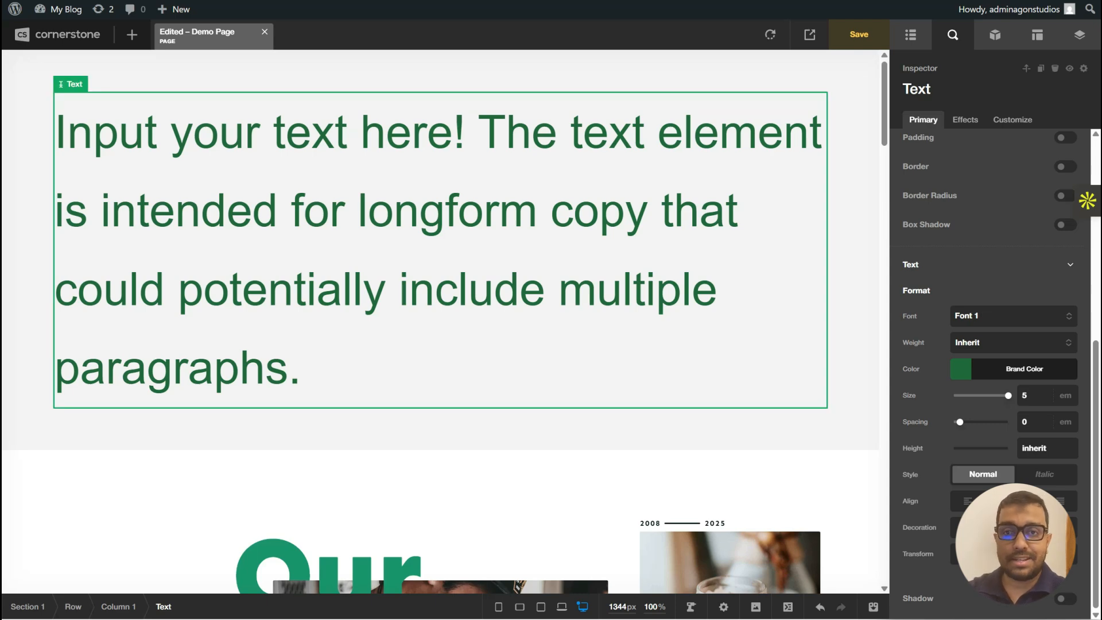
left_click(991, 318)
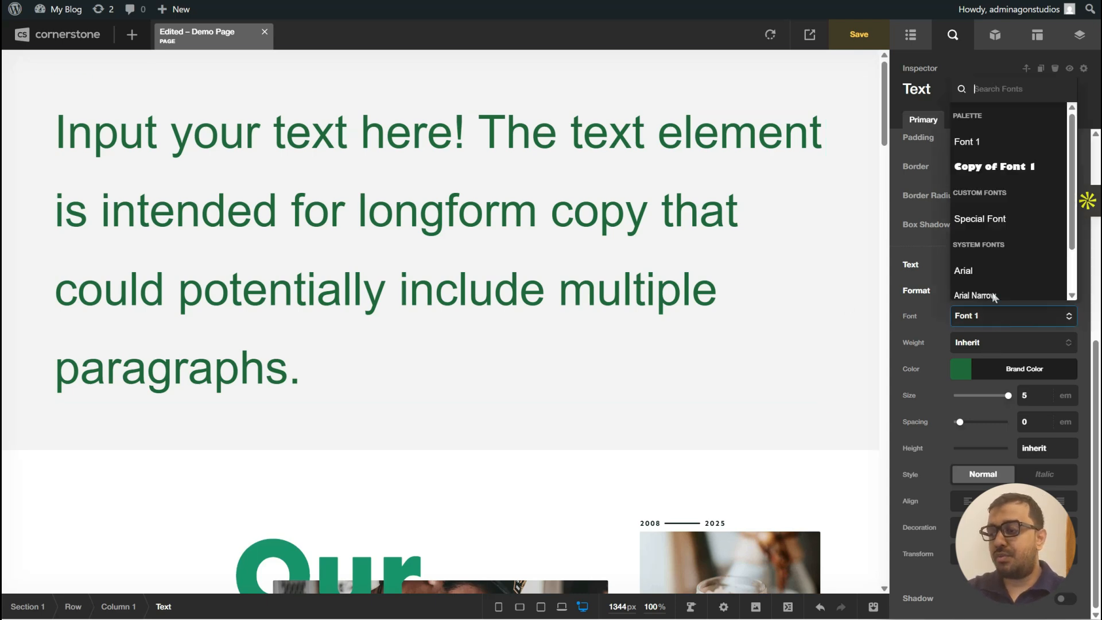
left_click(994, 171)
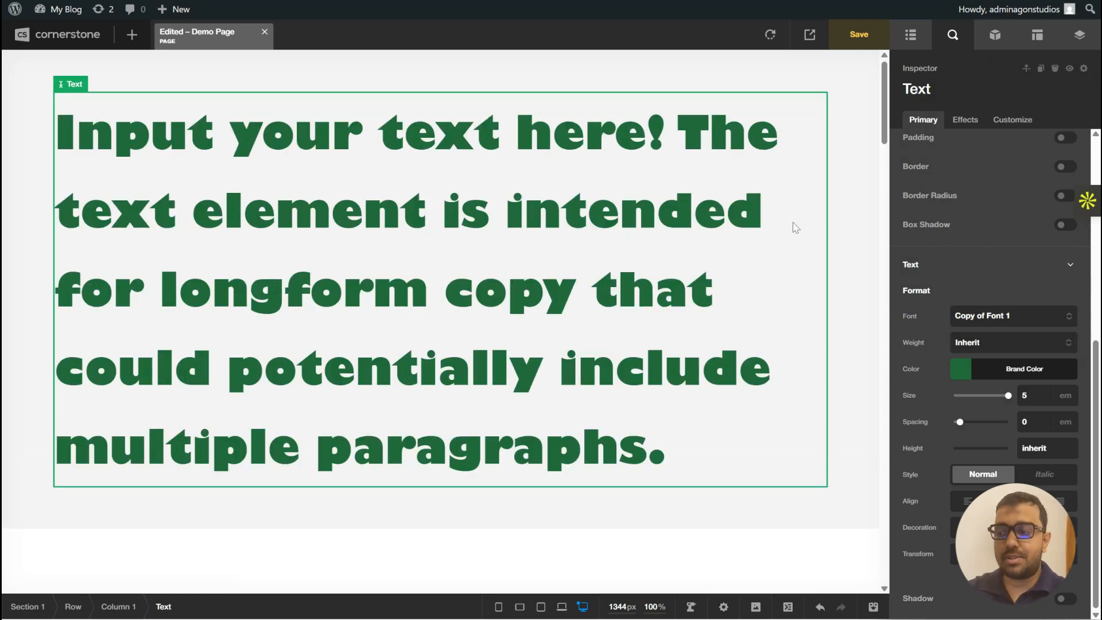
- Change the font family of Copy of Font 1 in the global font palette to Arial Narrow
left_click(1080, 35)
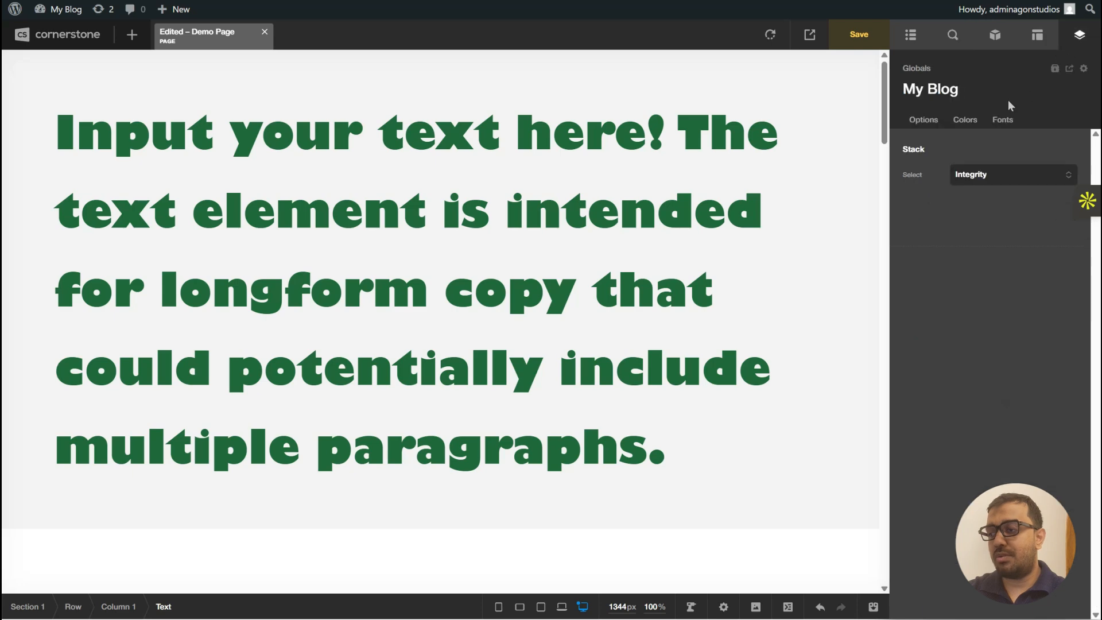
left_click(1000, 121)
left_click(995, 193)
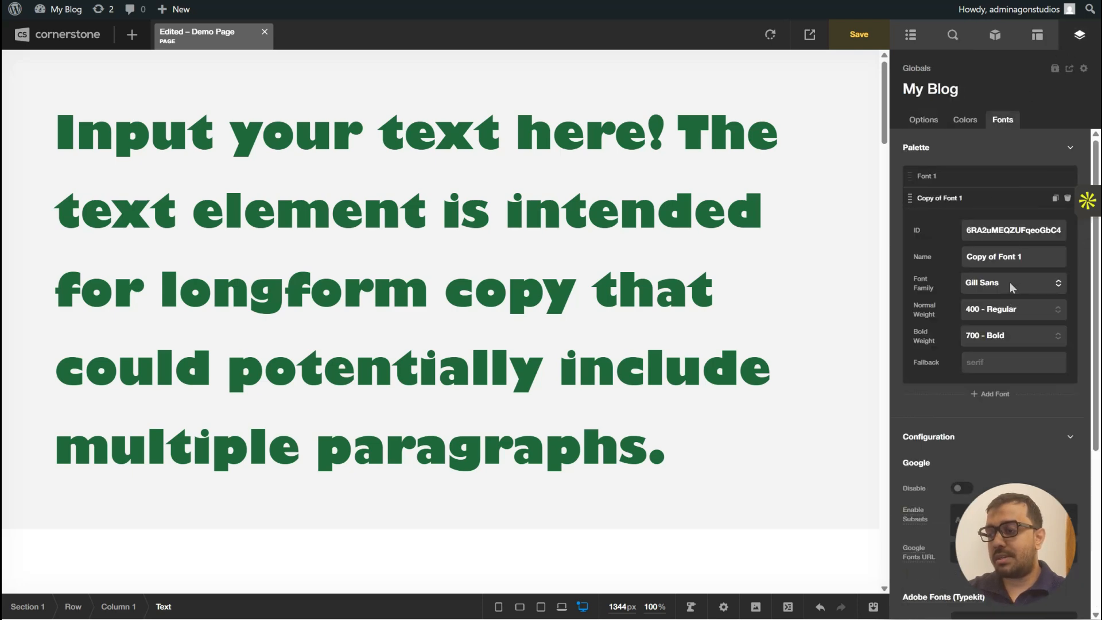
left_click(1010, 281)
left_click(1012, 191)
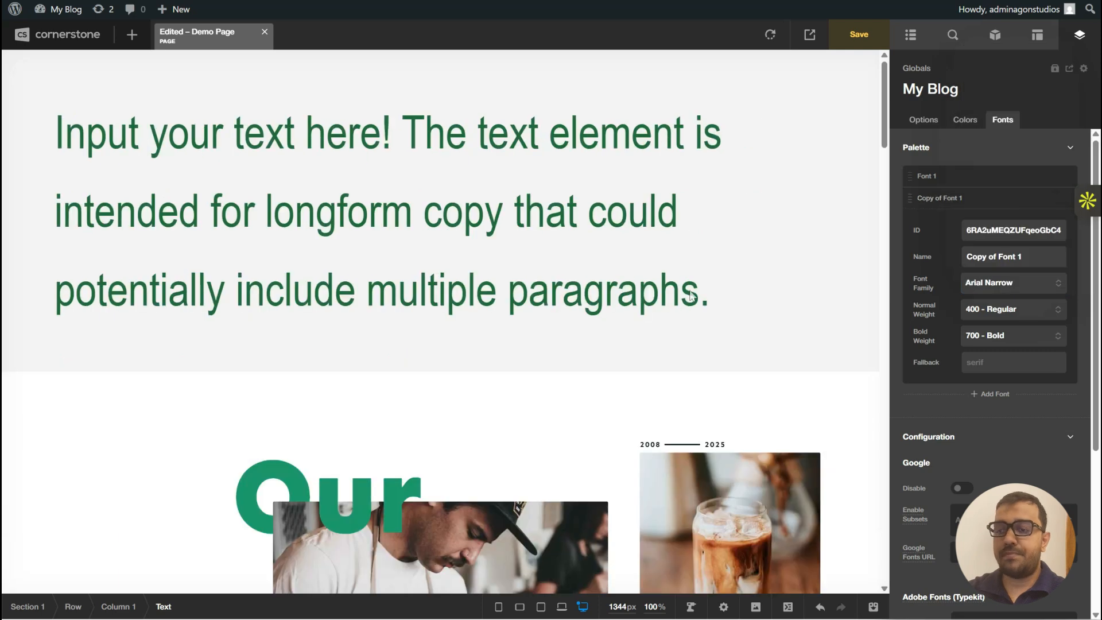